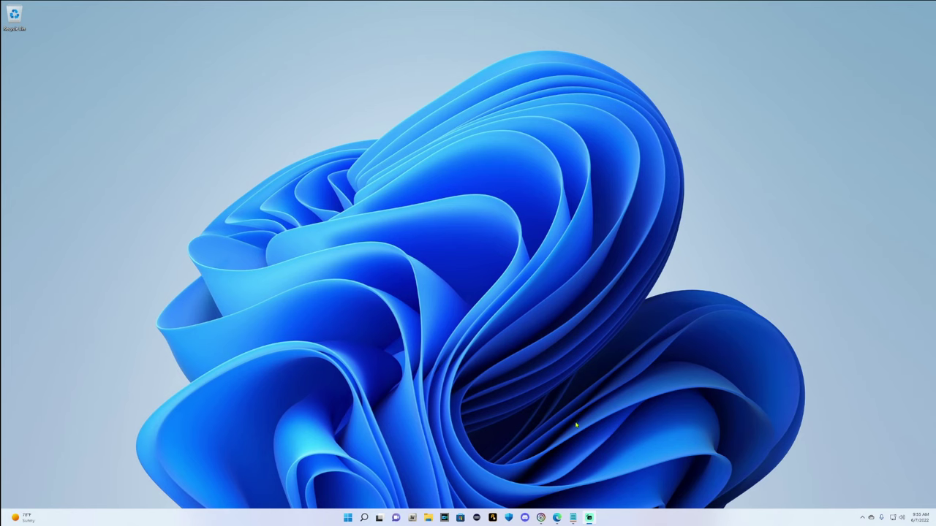
# Read the K9 Dog mod page's install notes, then list Police K9 Shepherd V1.01.zip and Police K9 Shepherd.zip
pyautogui.click(557, 517)
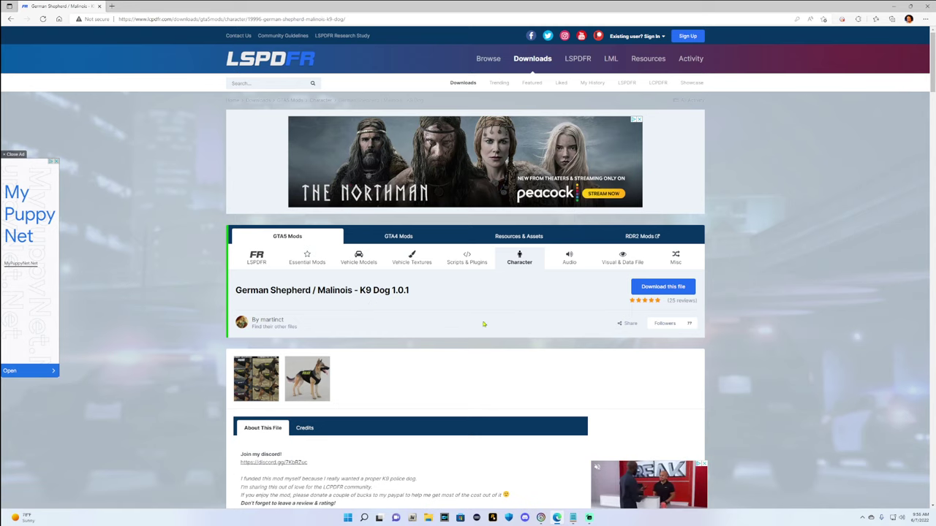
pyautogui.scroll(-2, 511, 332)
pyautogui.scroll(-2, 512, 332)
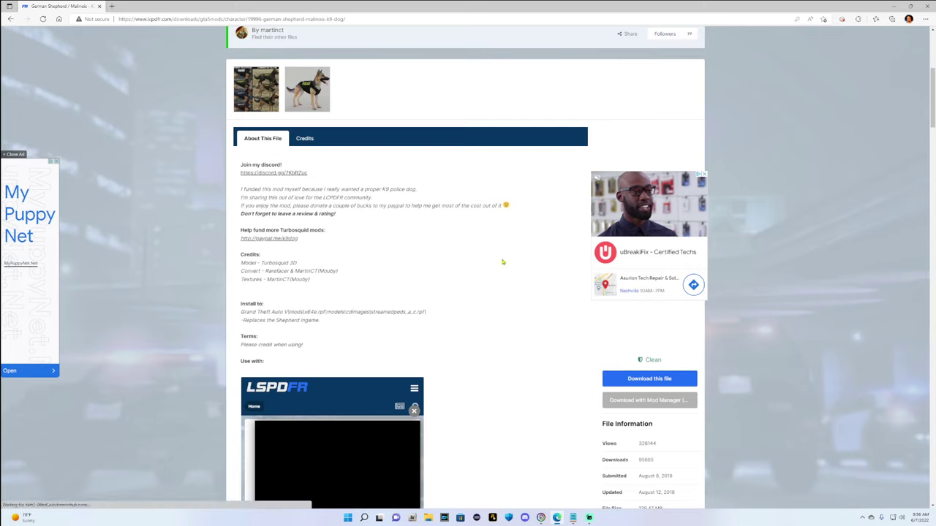
pyautogui.scroll(-2, 498, 257)
pyautogui.scroll(3, 497, 258)
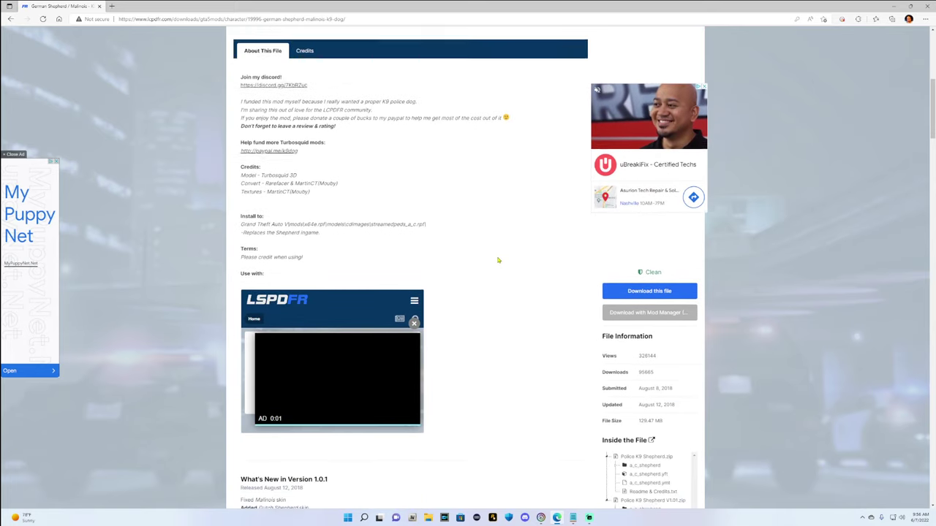
pyautogui.scroll(3, 498, 260)
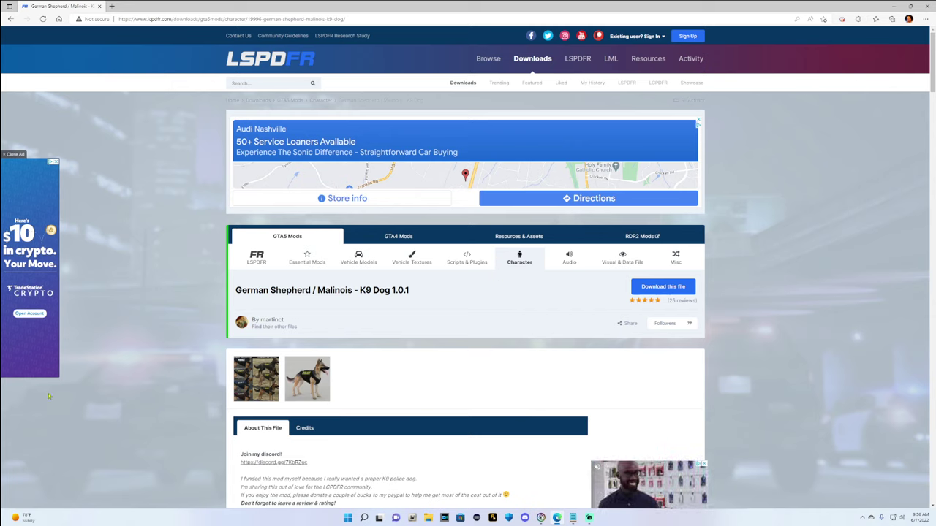
pyautogui.click(662, 290)
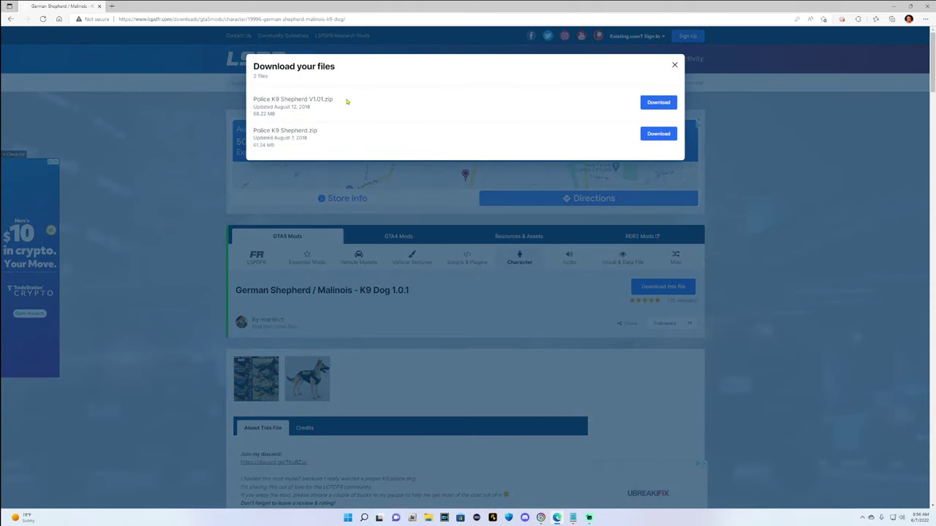
# Close and reopen the download list, highlighting the mod title and the Police K9 Shepherd V1.01.zip name
pyautogui.click(674, 65)
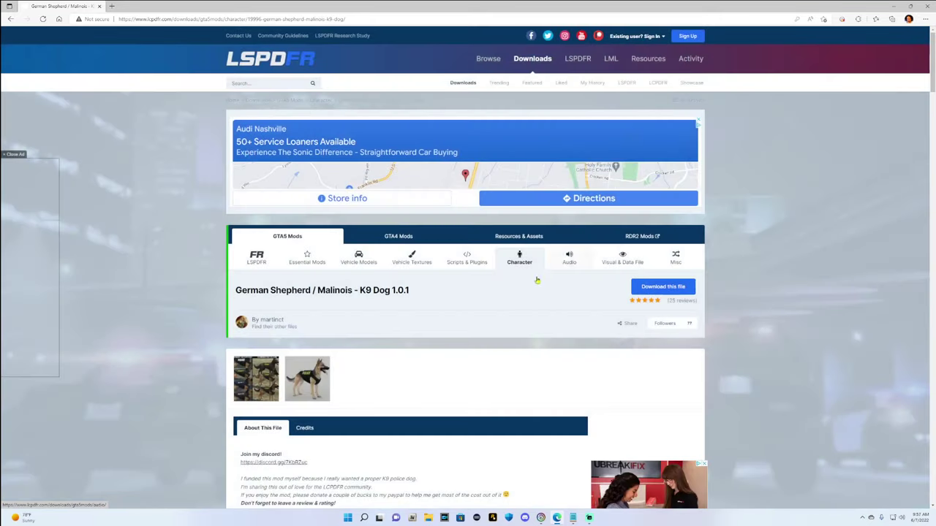
pyautogui.moveTo(416, 294); pyautogui.dragTo(292, 272)
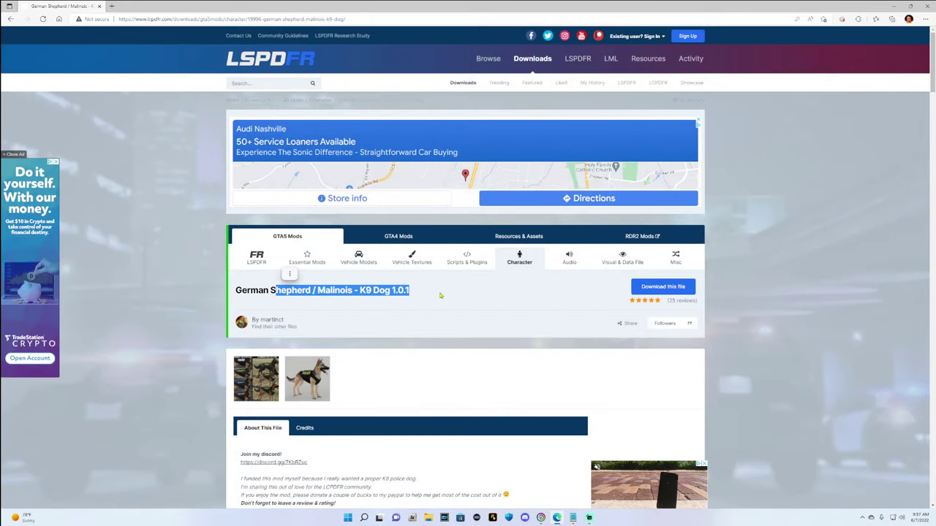
pyautogui.click(369, 290)
pyautogui.click(664, 287)
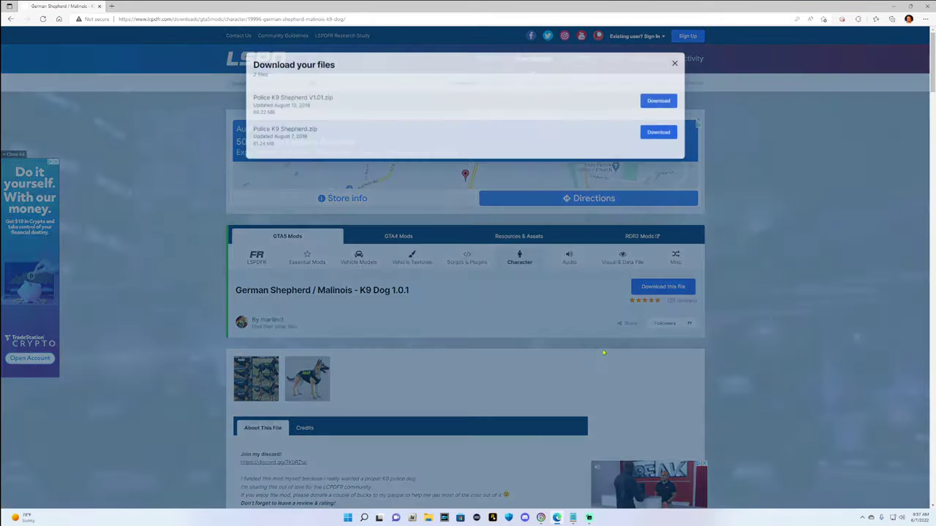
pyautogui.moveTo(333, 100); pyautogui.dragTo(255, 101)
pyautogui.click(373, 105)
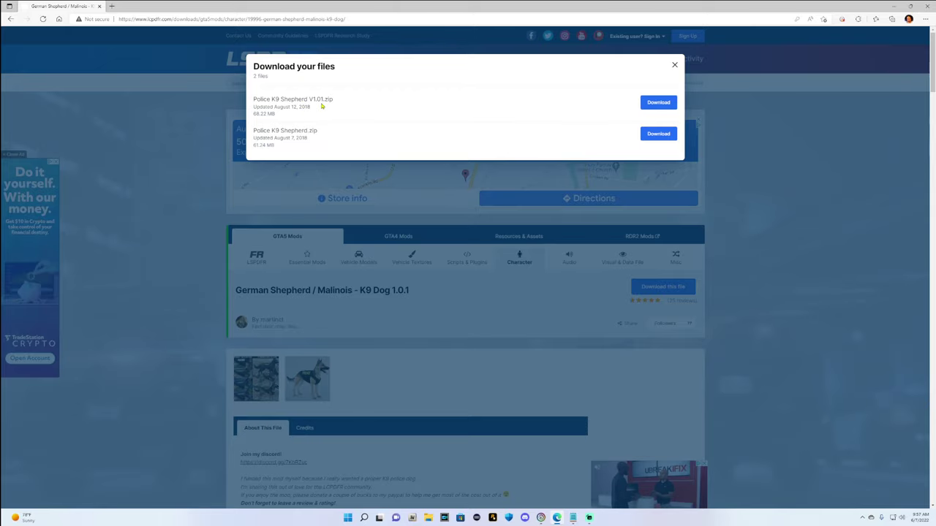
# Reopen the file list and download Police K9 Shepherd V1.01.zip (368.22 MB)
pyautogui.click(675, 64)
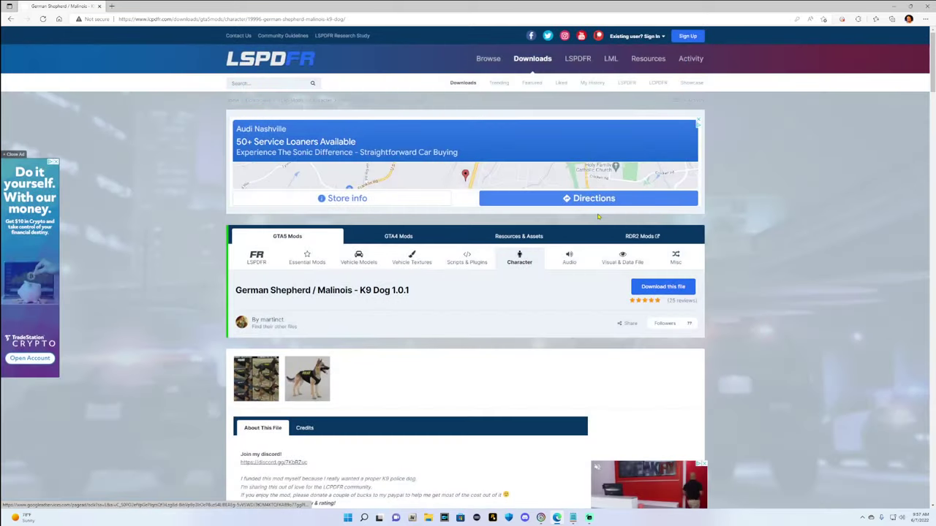
pyautogui.scroll(-10, 648, 236)
pyautogui.scroll(1, 650, 234)
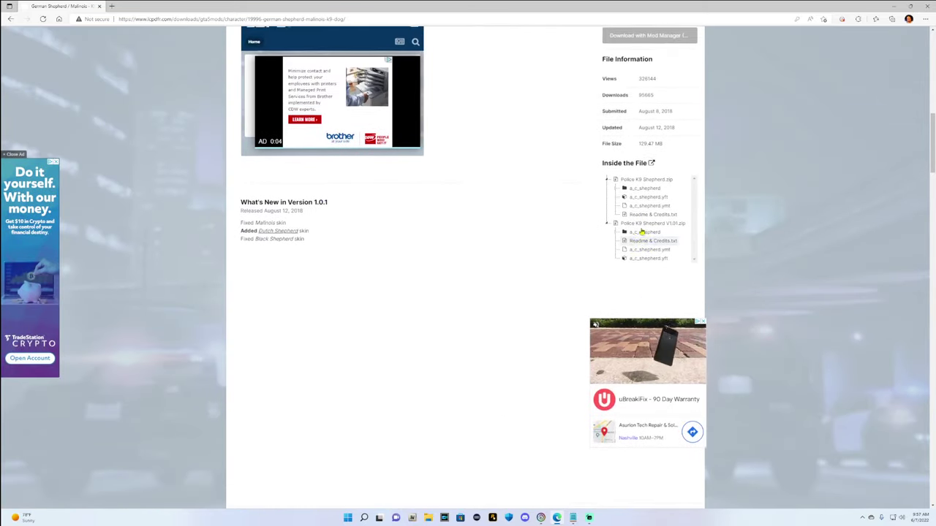
pyautogui.scroll(4, 701, 162)
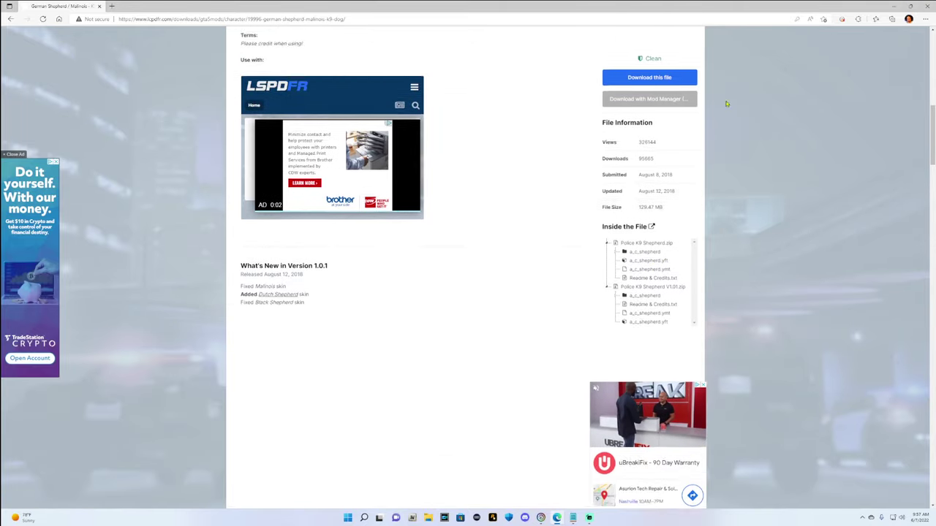
pyautogui.click(628, 306)
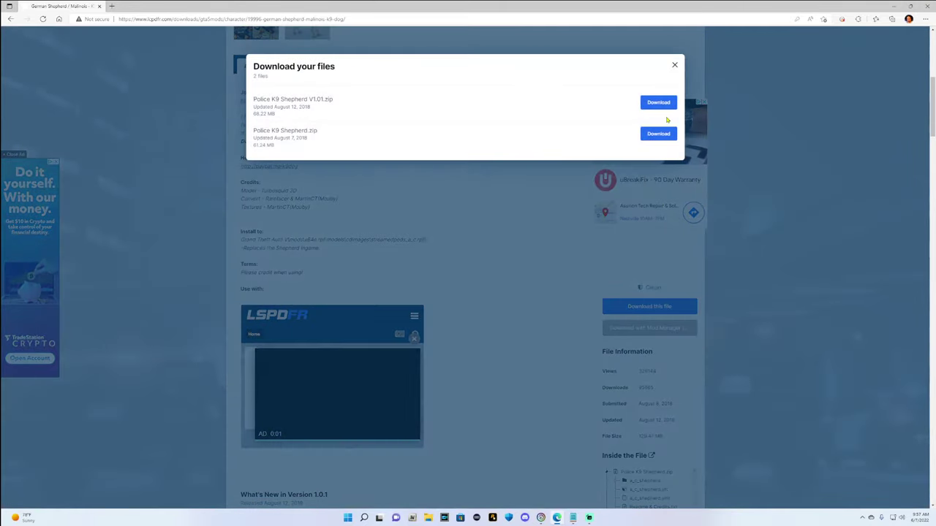
pyautogui.click(658, 103)
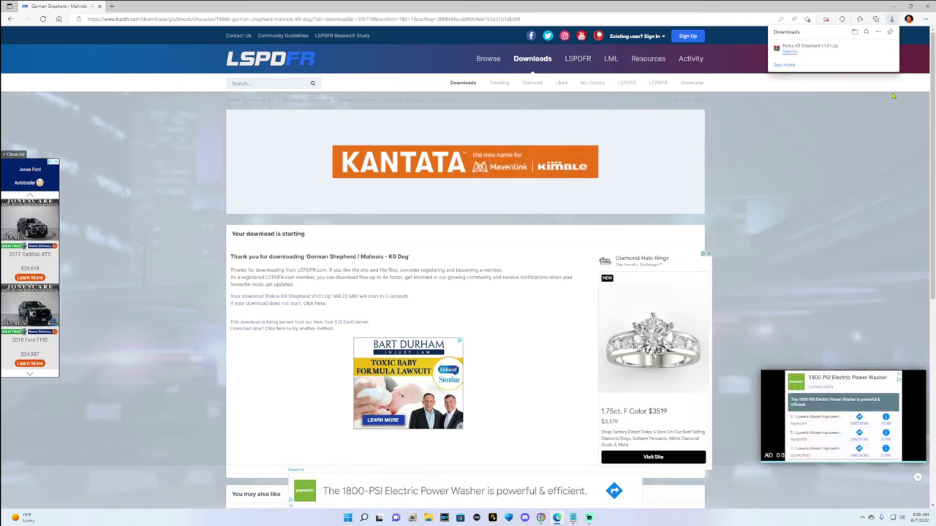
# Let Police K9 Shepherd V1.01.zip finish downloading in the browser's downloads list
pyautogui.moveTo(846, 56)
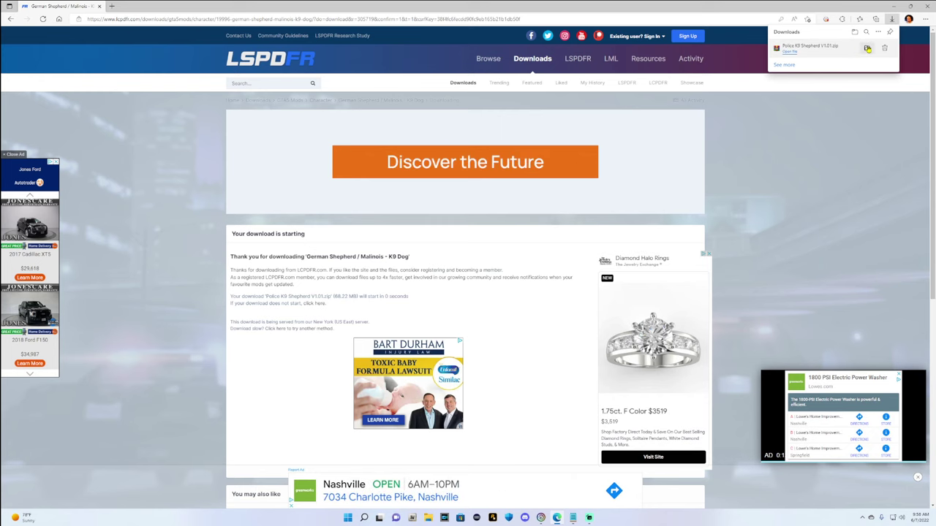
# Move Police K9 Shepherd V1.01.zip from the Downloads folder to the desktop and close Explorer
pyautogui.click(867, 49)
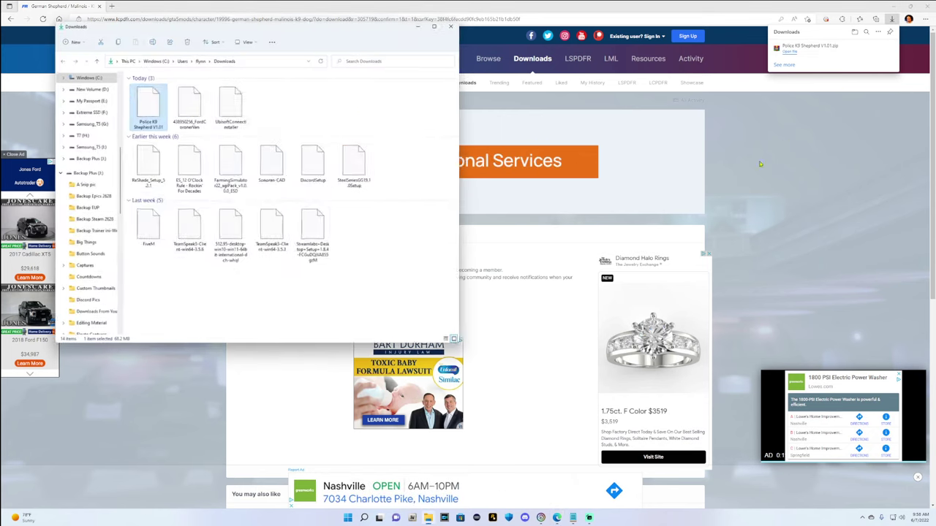
pyautogui.press('super+d')
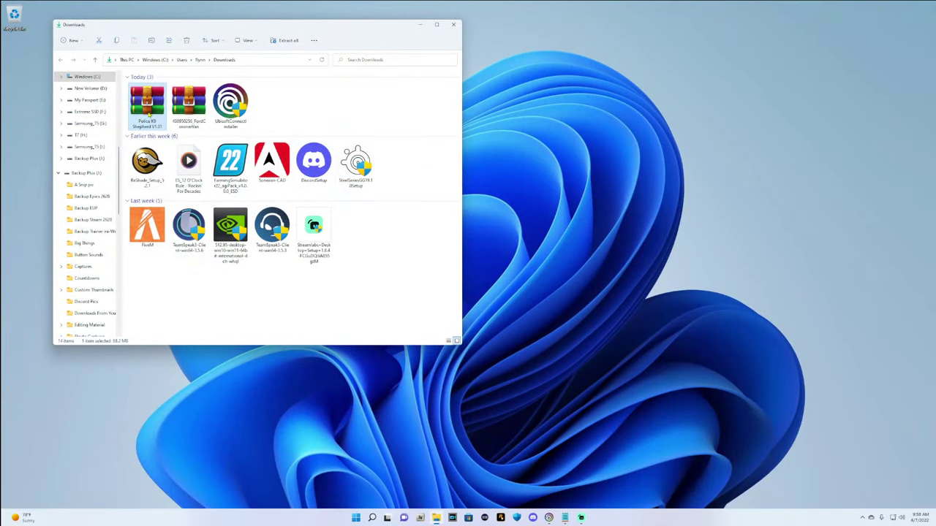
pyautogui.moveTo(146, 109); pyautogui.dragTo(918, 25)
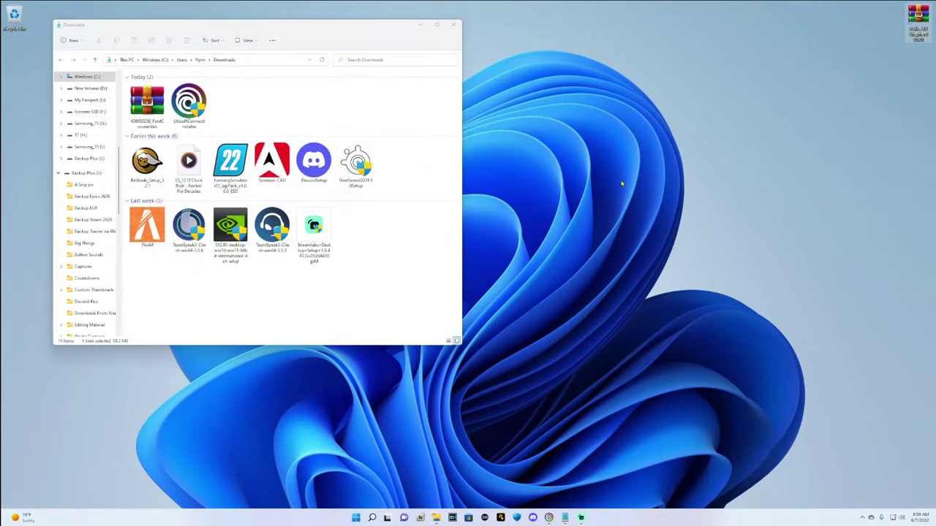
pyautogui.click(454, 24)
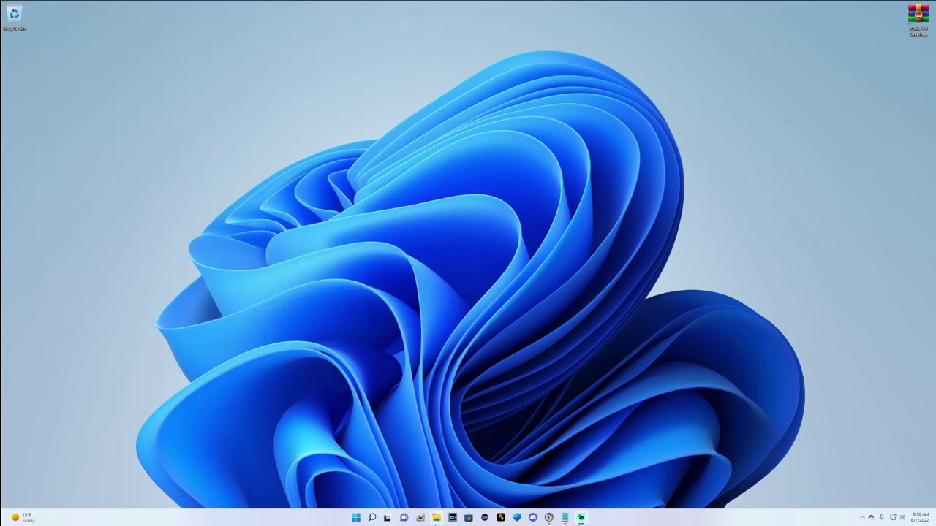
# Open the pinned Grand Theft Auto V folder, check its parent common folder, then close it
pyautogui.rightClick(436, 518)
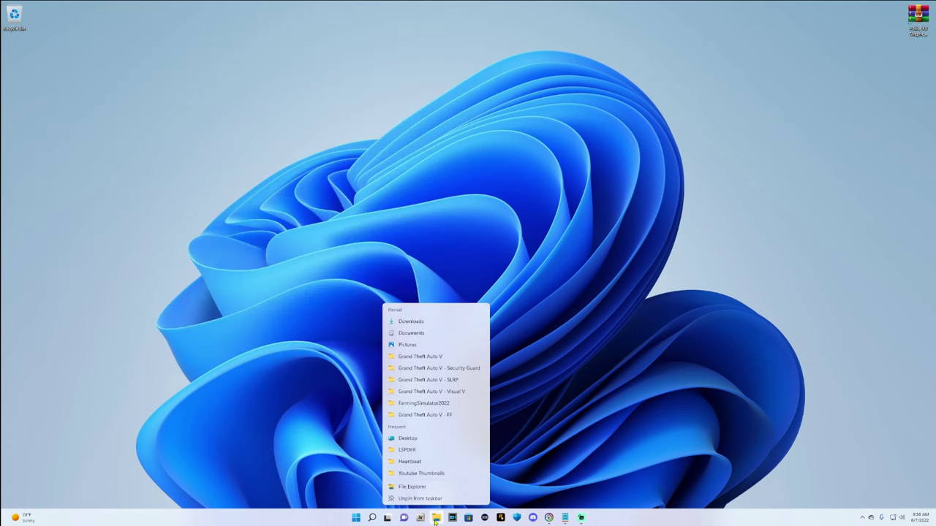
pyautogui.click(430, 355)
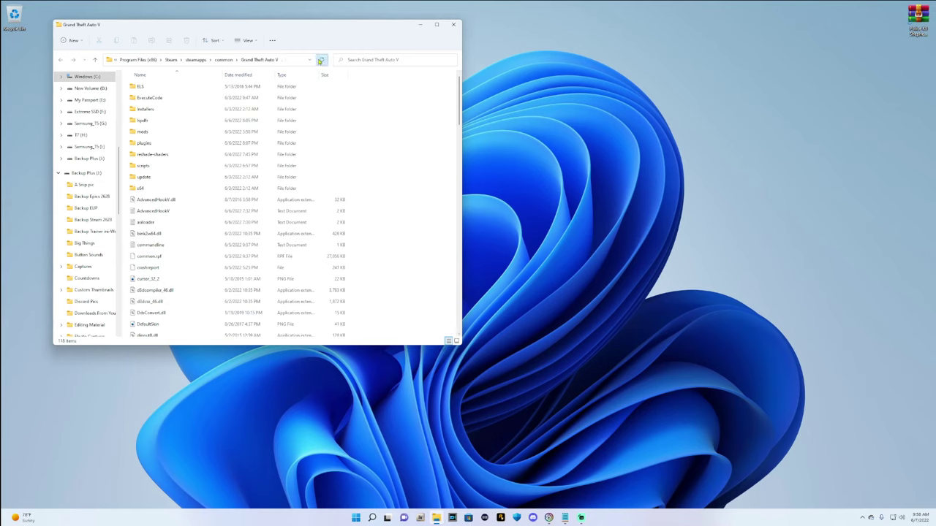
pyautogui.click(95, 60)
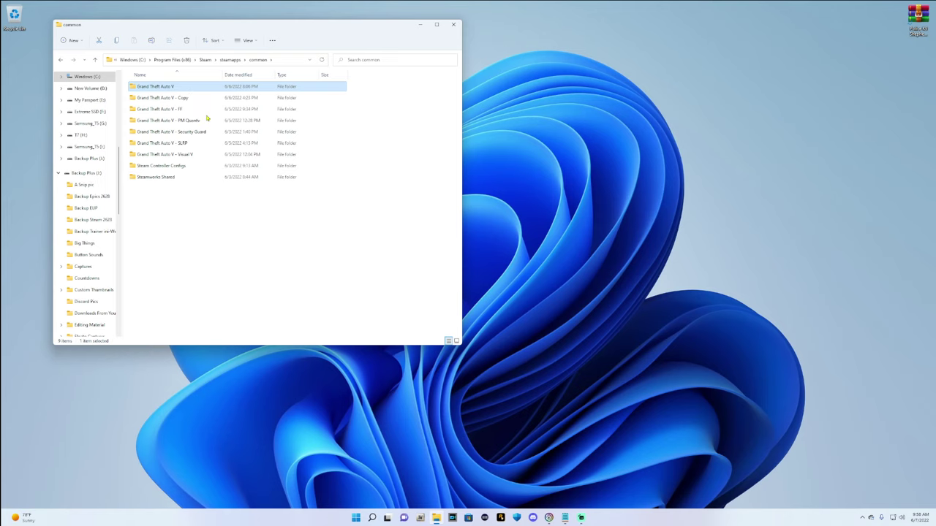
pyautogui.doubleClick(175, 88)
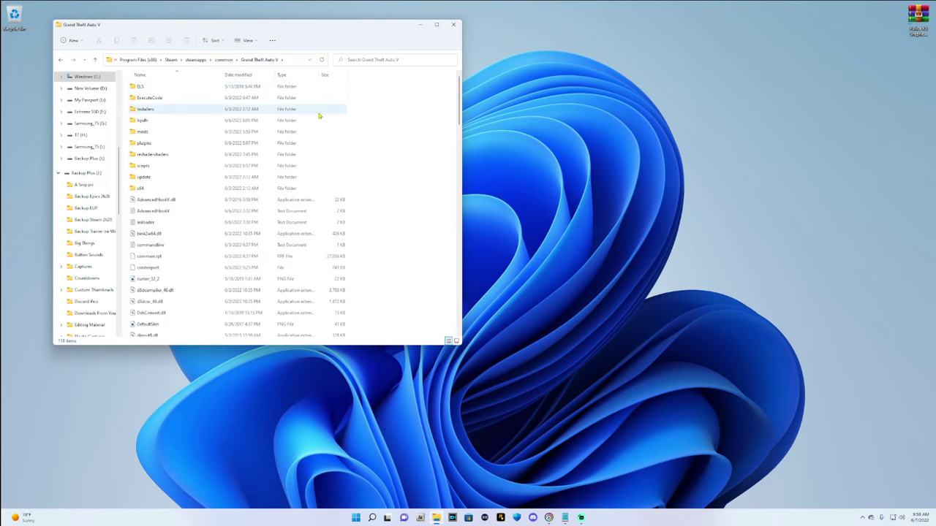
pyautogui.click(453, 25)
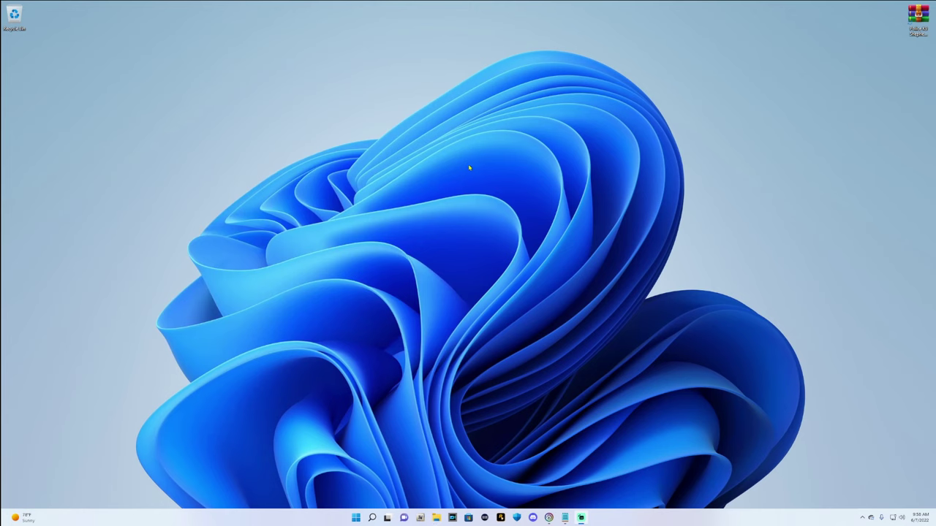
# Revisit Steam's common folder holding Grand Theft Auto V, close it, and launch OpenIV
pyautogui.rightClick(436, 518)
pyautogui.click(424, 355)
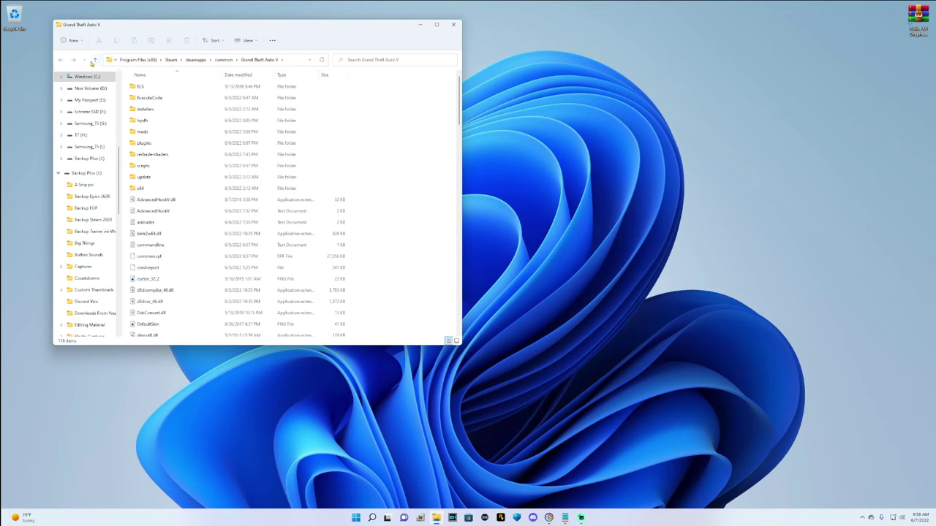
pyautogui.click(94, 60)
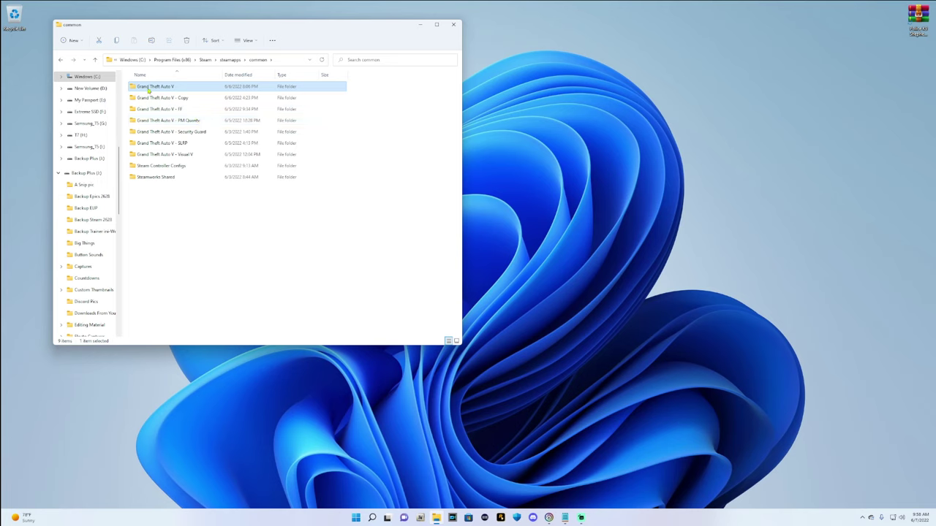
pyautogui.click(360, 87)
pyautogui.click(453, 24)
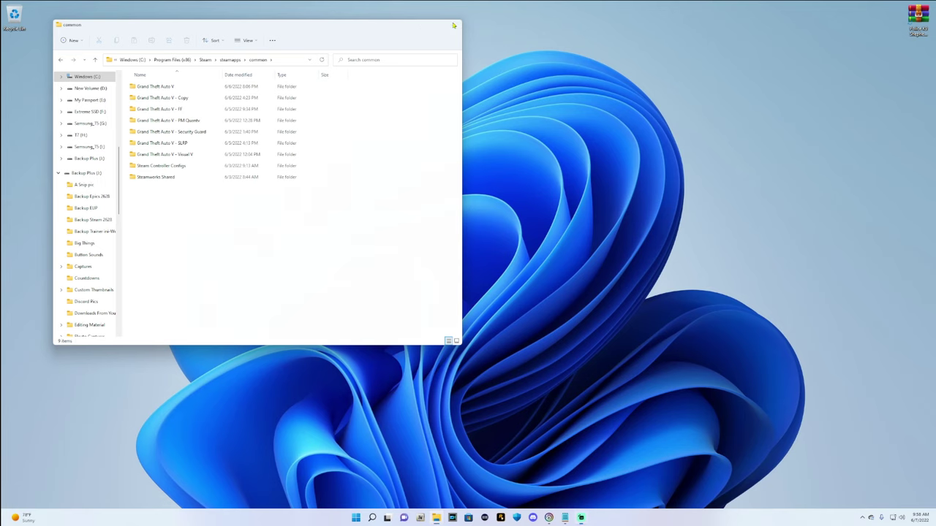
pyautogui.click(420, 518)
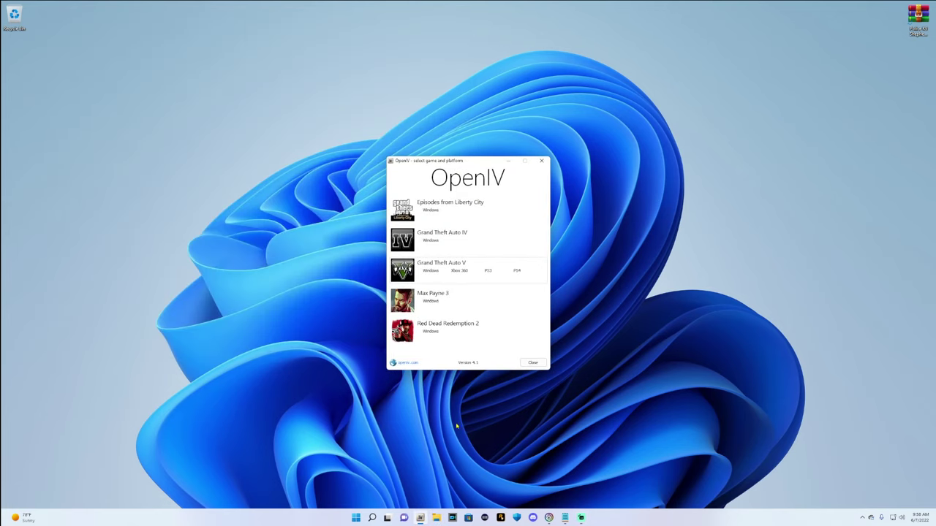
# Choose Grand Theft Auto V for Windows in OpenIV and move its window to the upper left
pyautogui.click(431, 271)
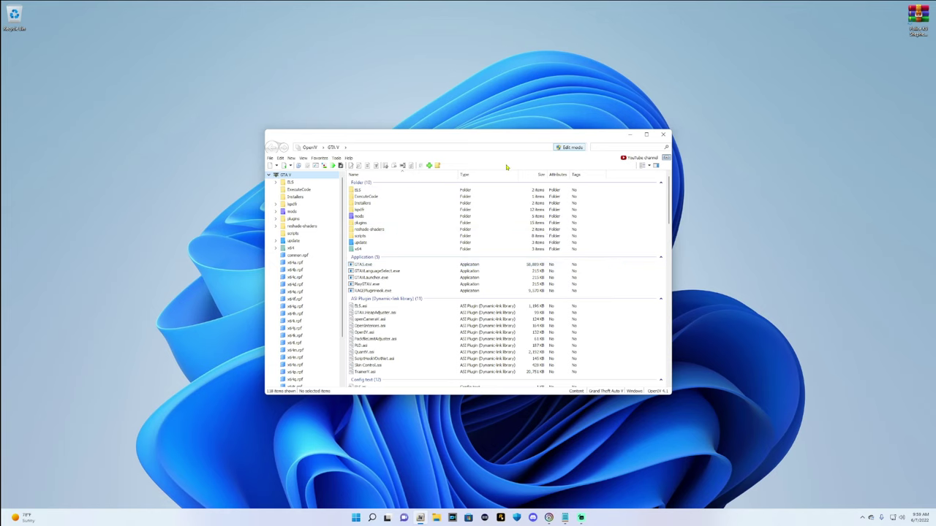
pyautogui.moveTo(486, 139); pyautogui.dragTo(304, 81)
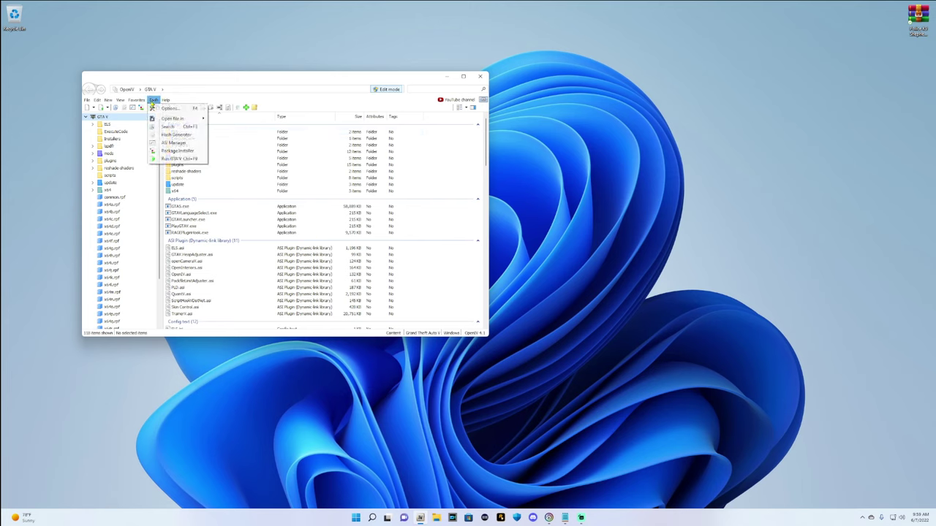
pyautogui.click(153, 99)
pyautogui.click(161, 108)
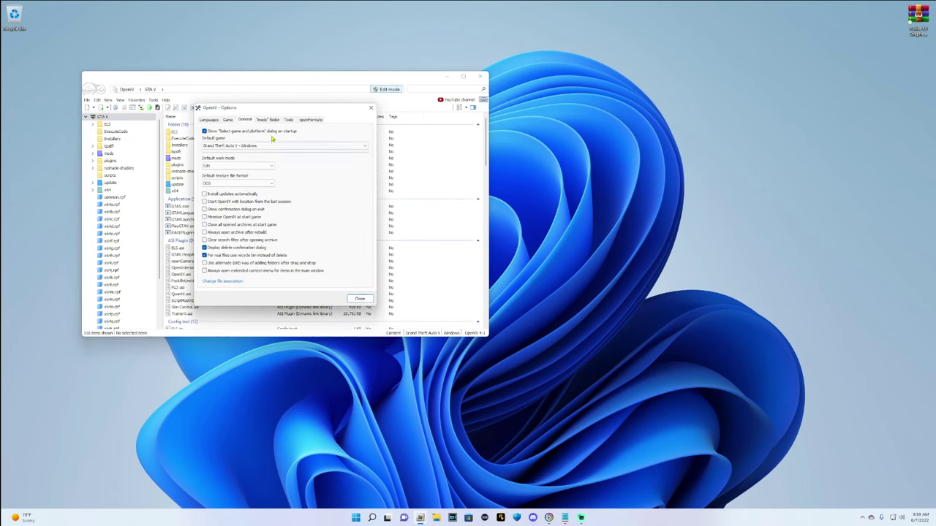
pyautogui.click(248, 166)
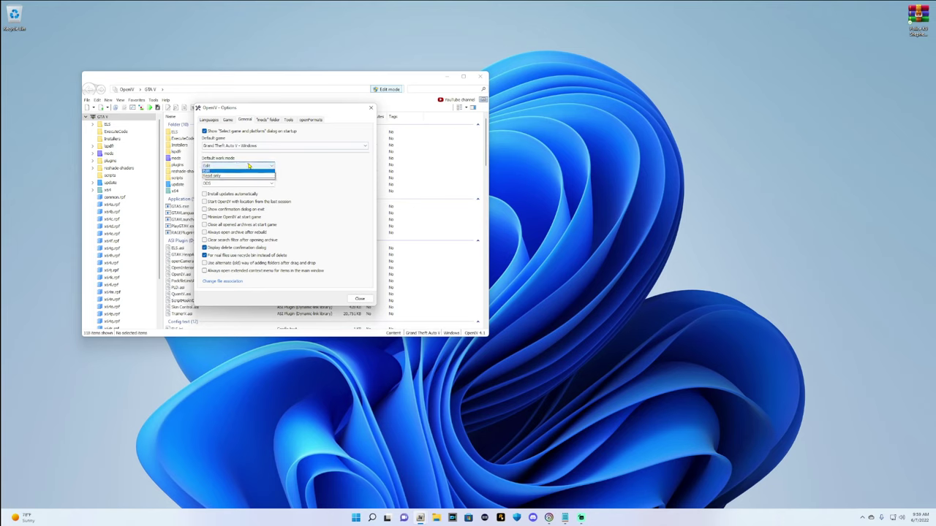
pyautogui.click(232, 178)
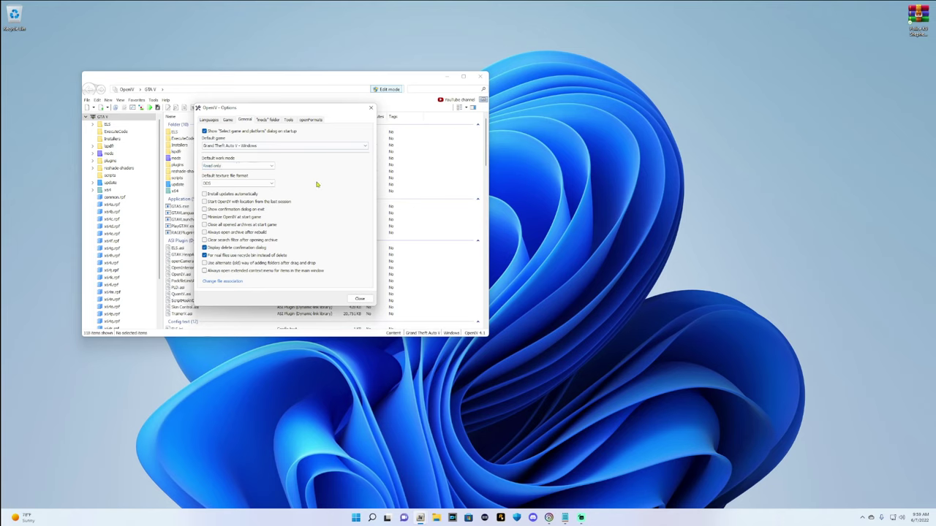
pyautogui.click(253, 166)
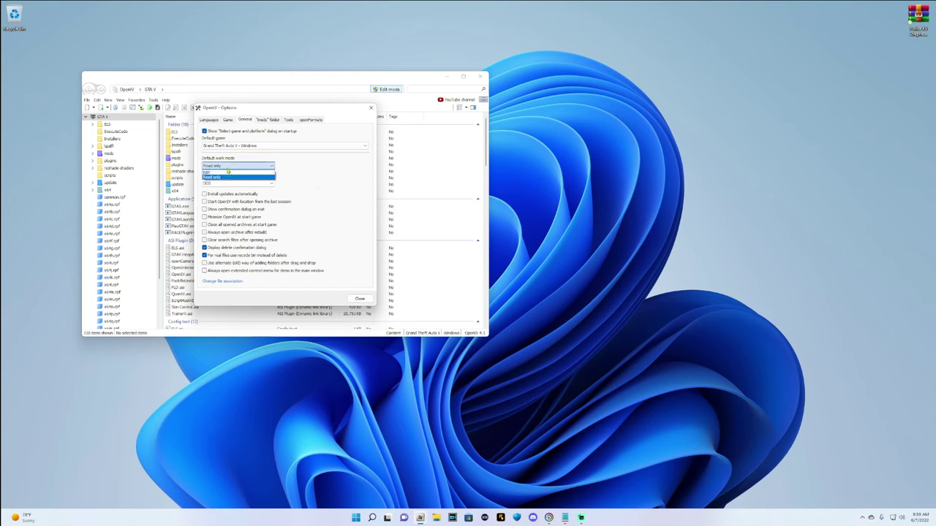
pyautogui.click(227, 172)
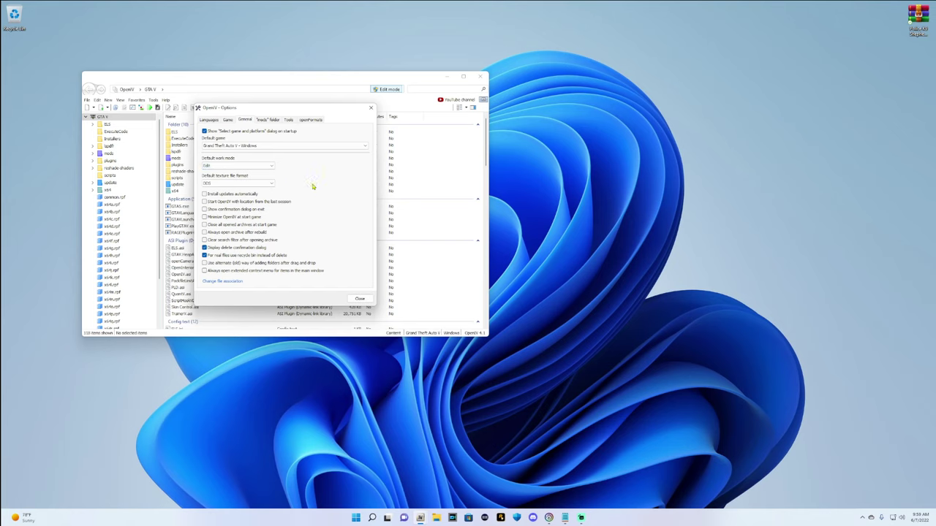
pyautogui.click(361, 299)
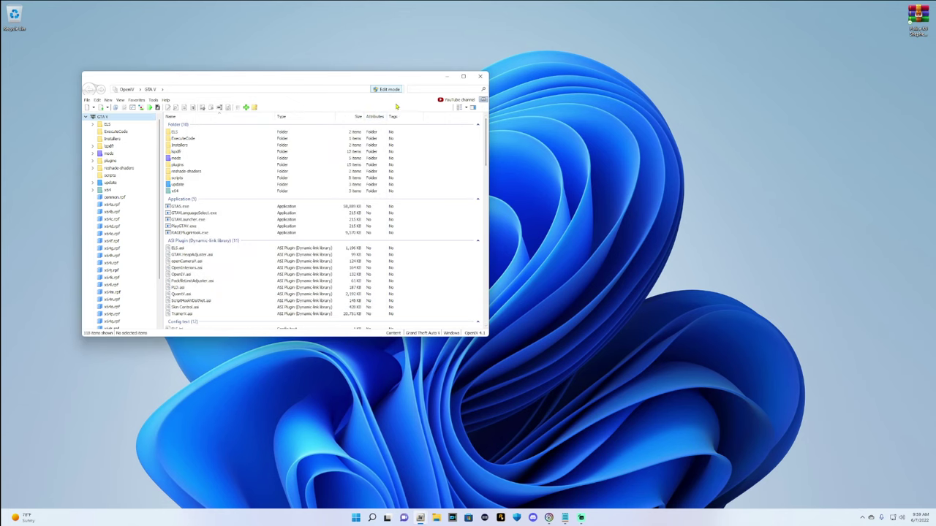
# Open Readme & Credits.txt from the K9 zip in Notepad beside OpenIV and highlight the mods install path
pyautogui.moveTo(263, 77); pyautogui.dragTo(237, 65)
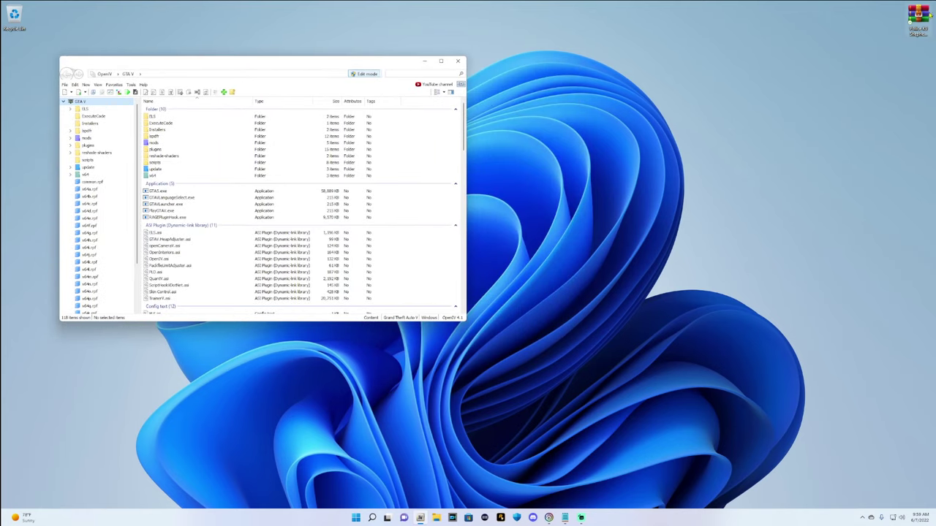
pyautogui.doubleClick(918, 16)
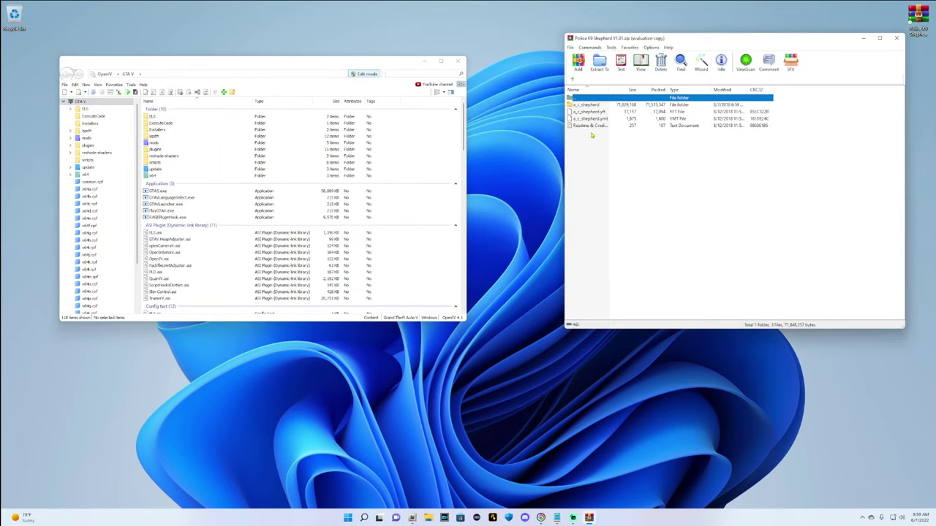
pyautogui.doubleClick(588, 126)
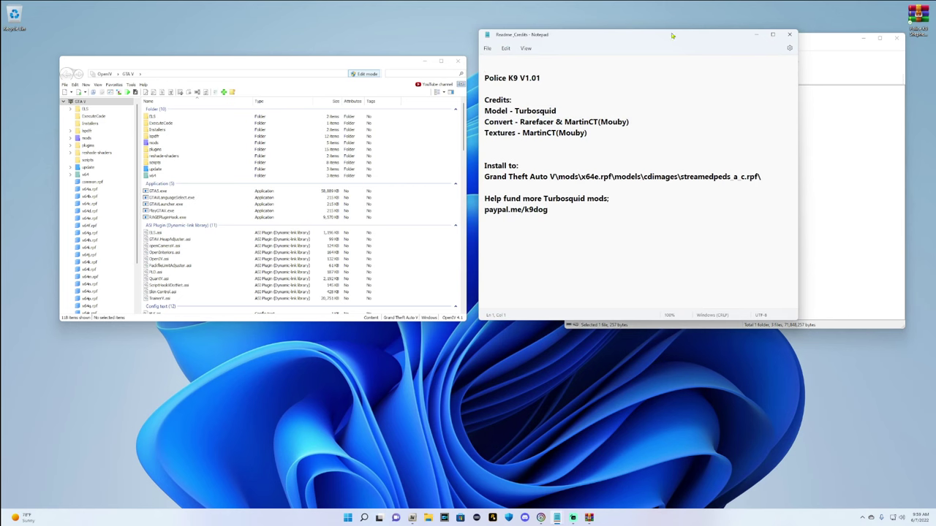
pyautogui.moveTo(673, 34); pyautogui.dragTo(709, 33)
pyautogui.moveTo(800, 177); pyautogui.dragTo(593, 177)
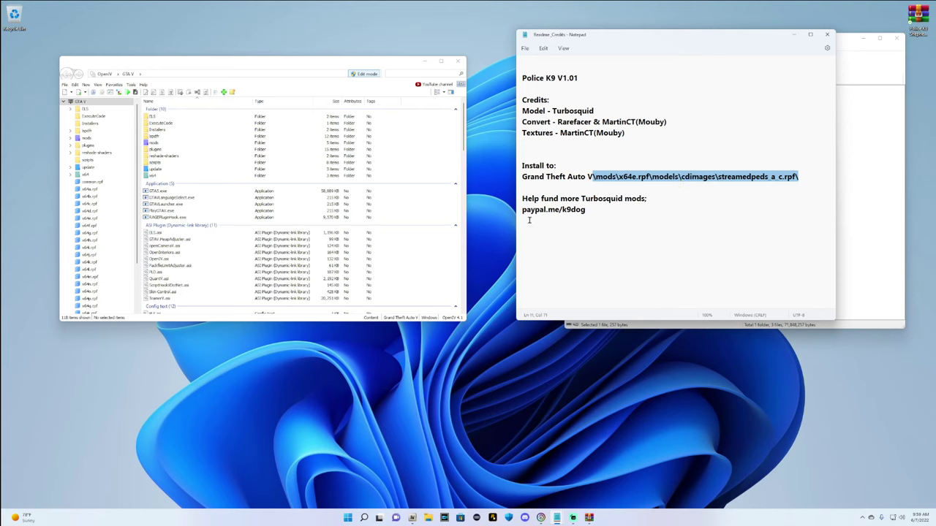
# Browse OpenIV to mods\x64e.rpf\models\cdimages in the game folder
pyautogui.click(84, 140)
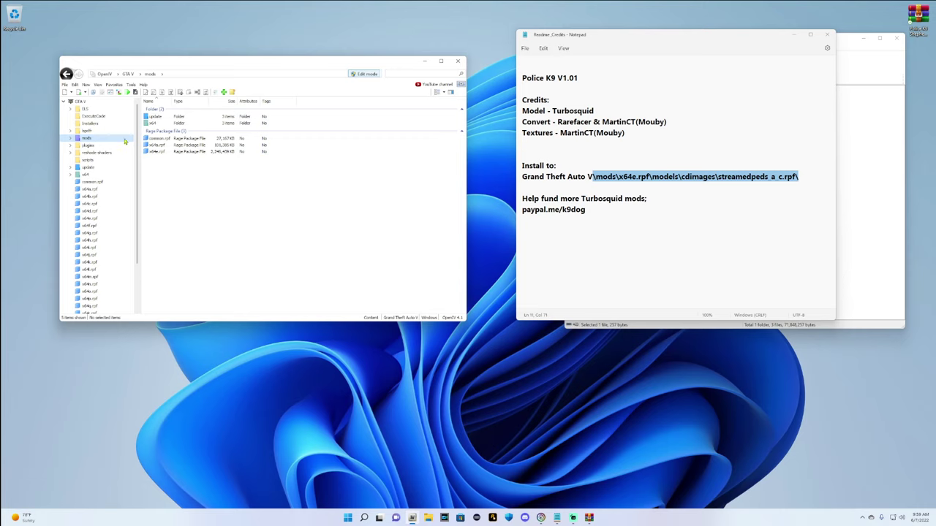
pyautogui.click(89, 218)
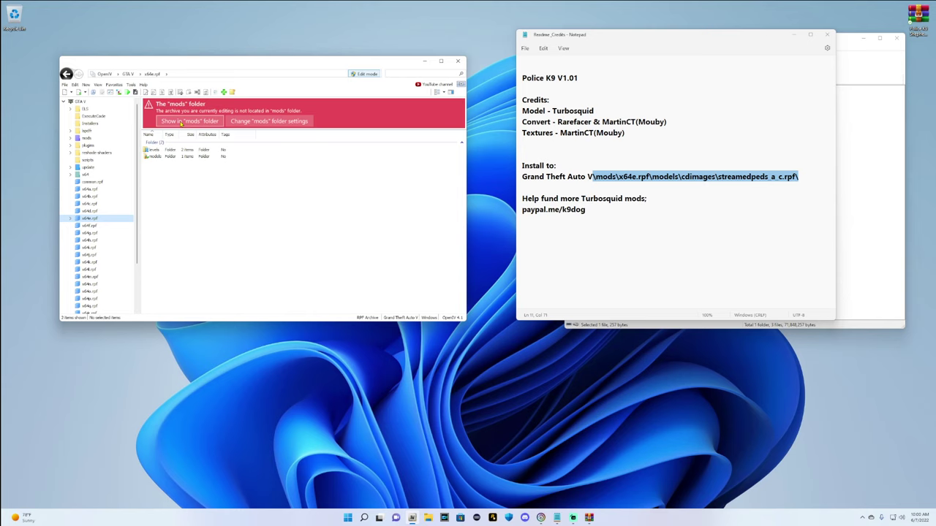
pyautogui.click(180, 122)
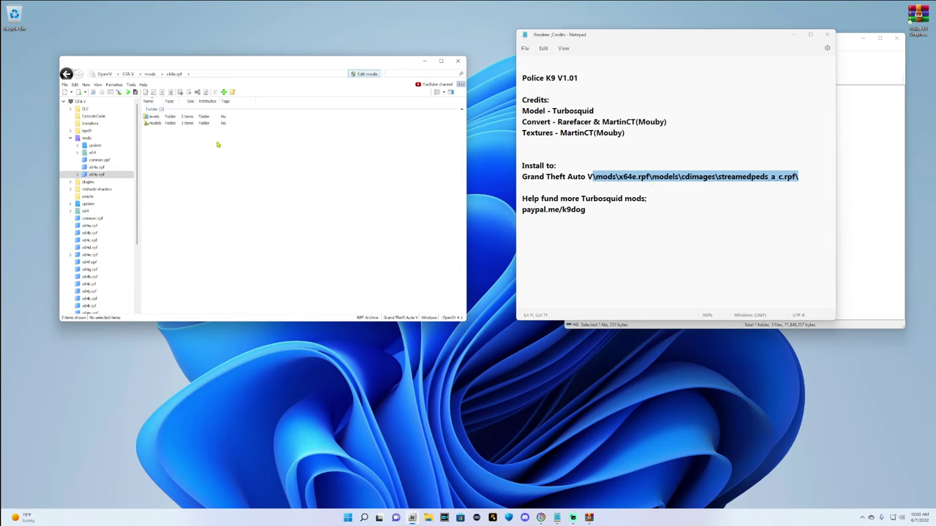
pyautogui.doubleClick(155, 123)
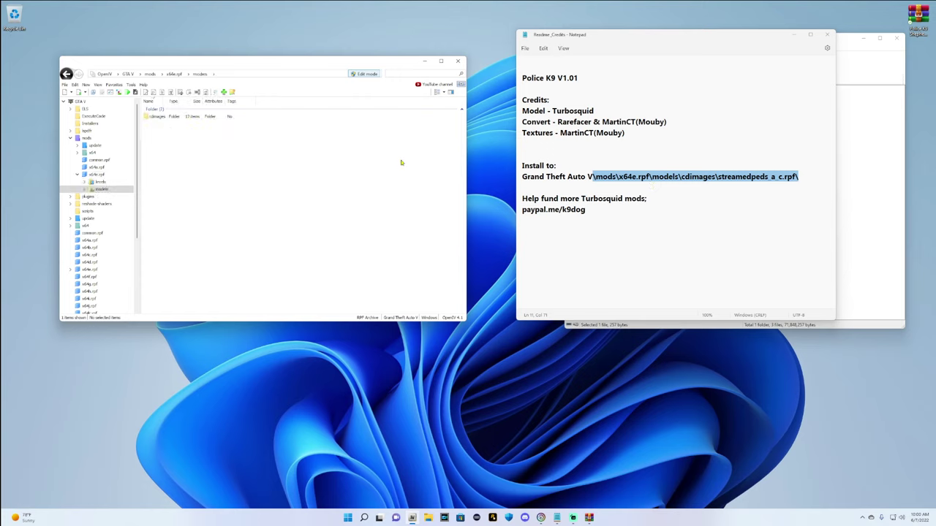
pyautogui.doubleClick(156, 117)
# Select the streamedpeds_a_c.rpf name at the end of the readme's install path
pyautogui.click(723, 196)
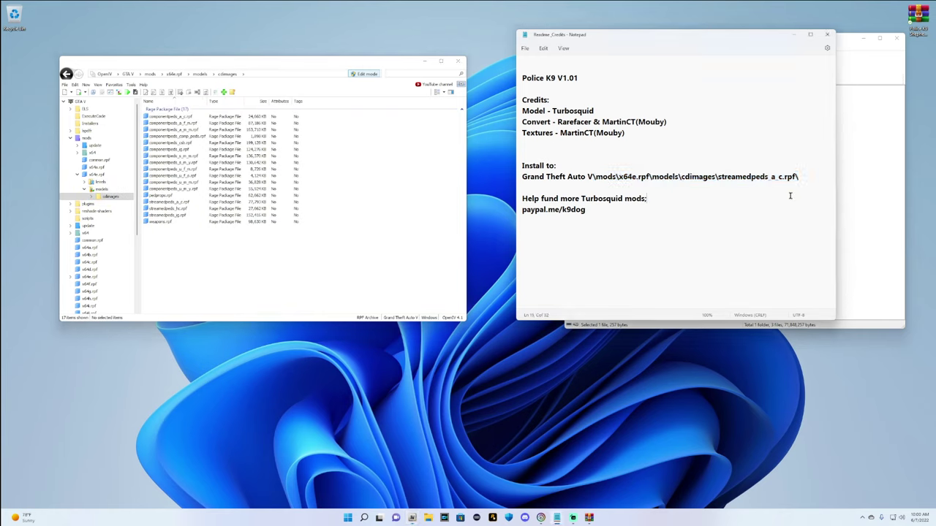
pyautogui.moveTo(797, 176); pyautogui.dragTo(720, 176)
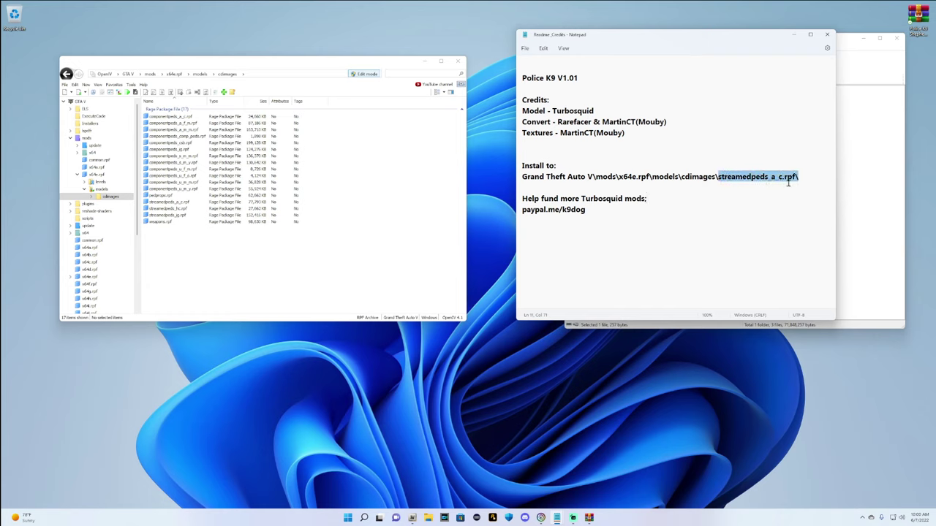
pyautogui.click(743, 202)
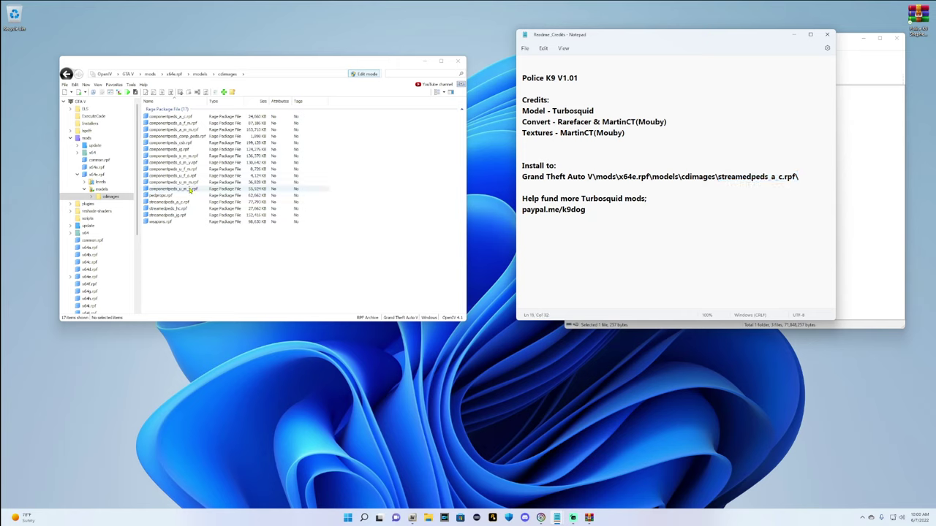
pyautogui.moveTo(799, 177); pyautogui.dragTo(719, 177)
pyautogui.click(796, 177)
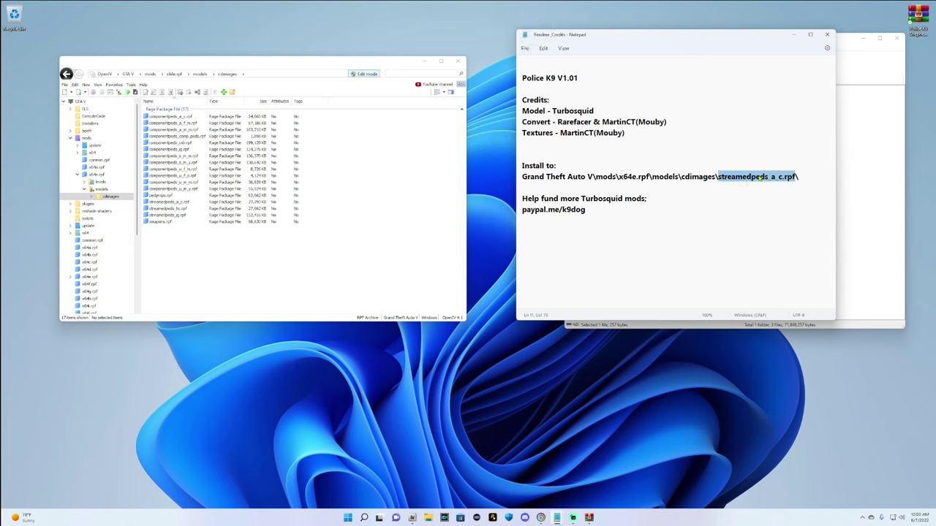
# Copy streamedpeds_a_c.rpf from the readme, filter cdimages by that name, and open the archive
pyautogui.rightClick(760, 177)
pyautogui.click(778, 212)
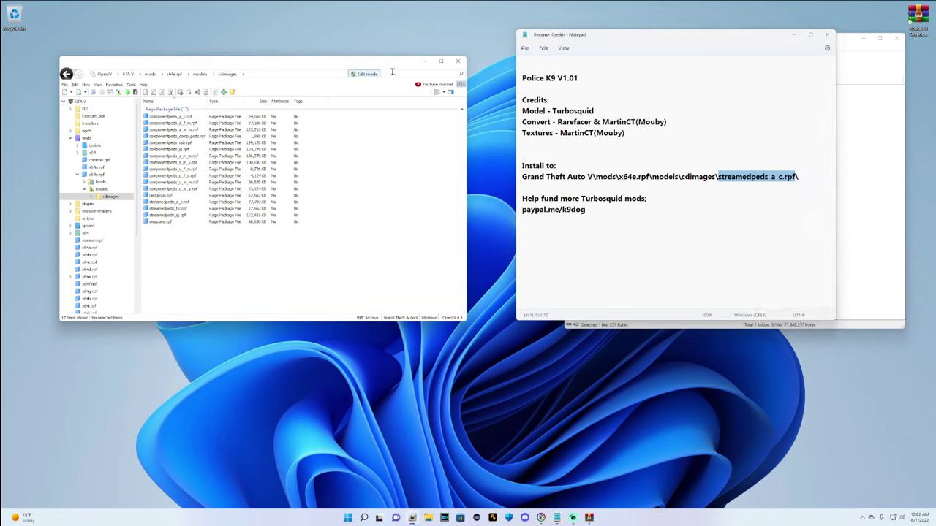
pyautogui.click(392, 73)
pyautogui.hotkey('ctrl', 'v')
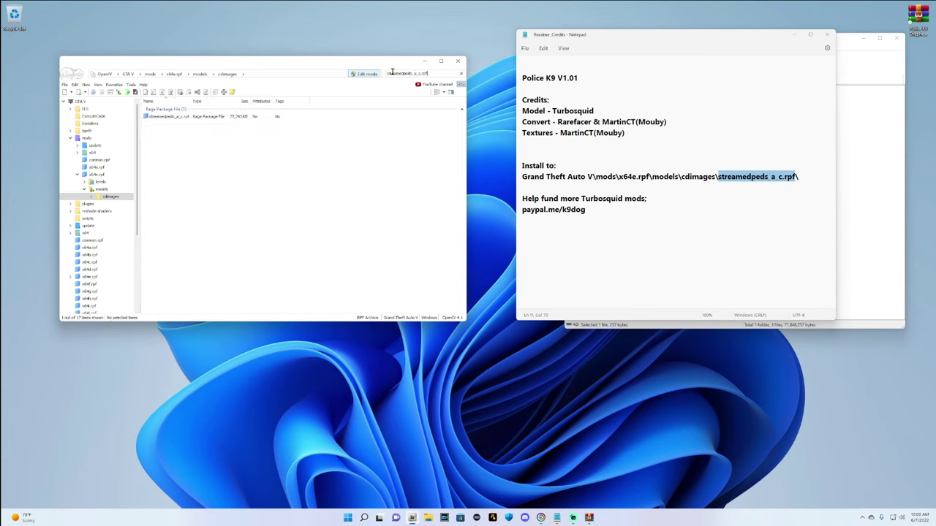
pyautogui.doubleClick(185, 118)
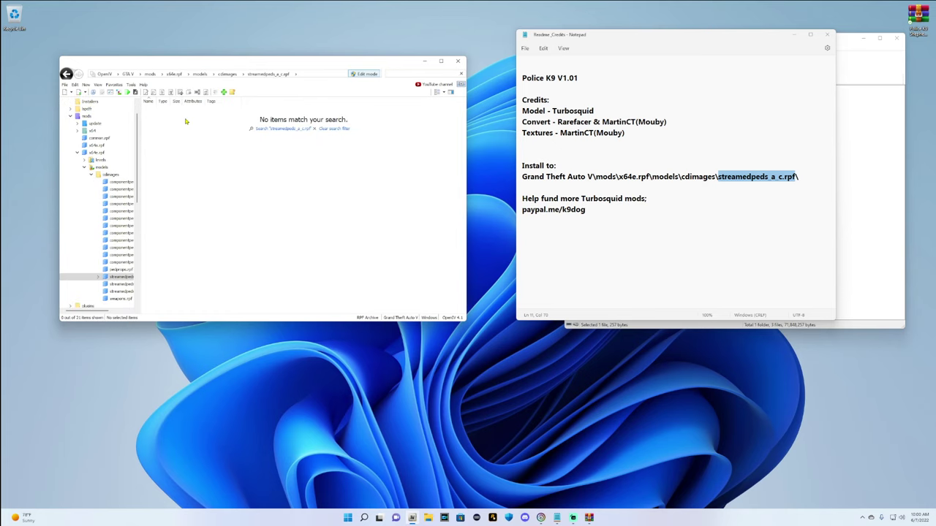
# Delete the leftover search text so all 21 streamedpeds_a_c.rpf items appear
pyautogui.click(407, 74)
pyautogui.moveTo(427, 73); pyautogui.dragTo(385, 73)
pyautogui.press('BackSpace')
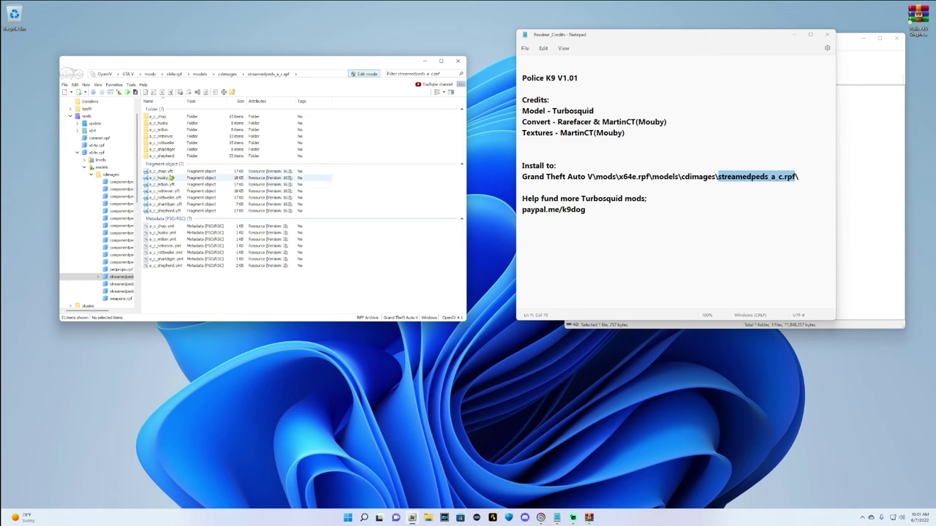
# Close the readme and drag the a_c_shepherd folder, .yft and .ymt from WinRAR into streamedpeds_a_c.rpf
pyautogui.click(702, 237)
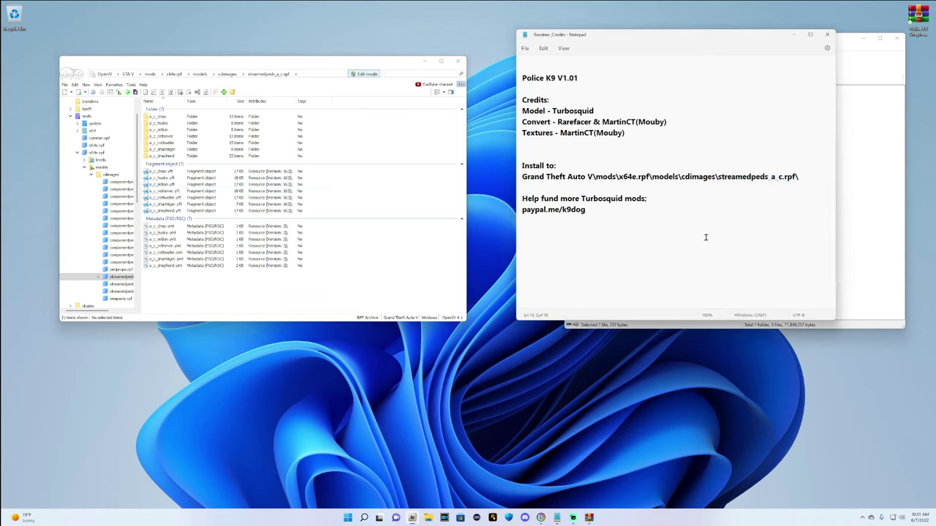
pyautogui.click(827, 34)
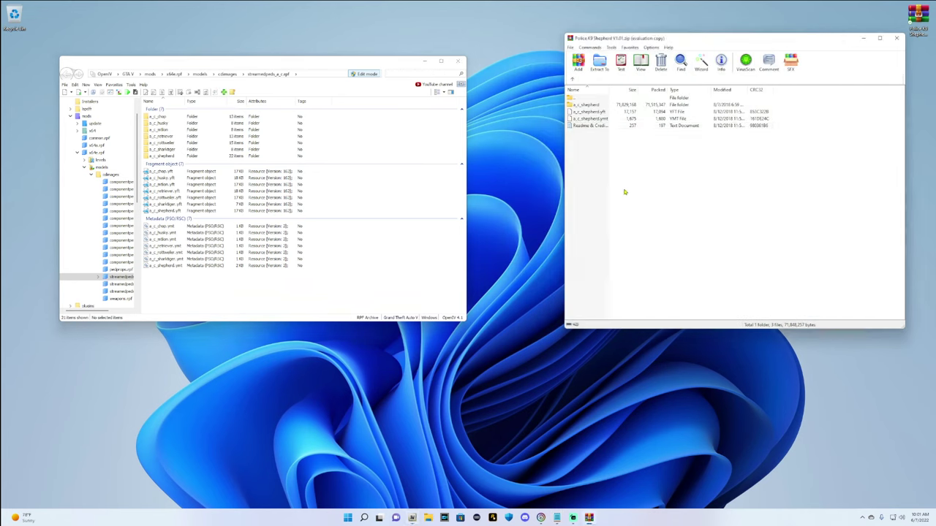
pyautogui.moveTo(812, 257); pyautogui.dragTo(609, 113)
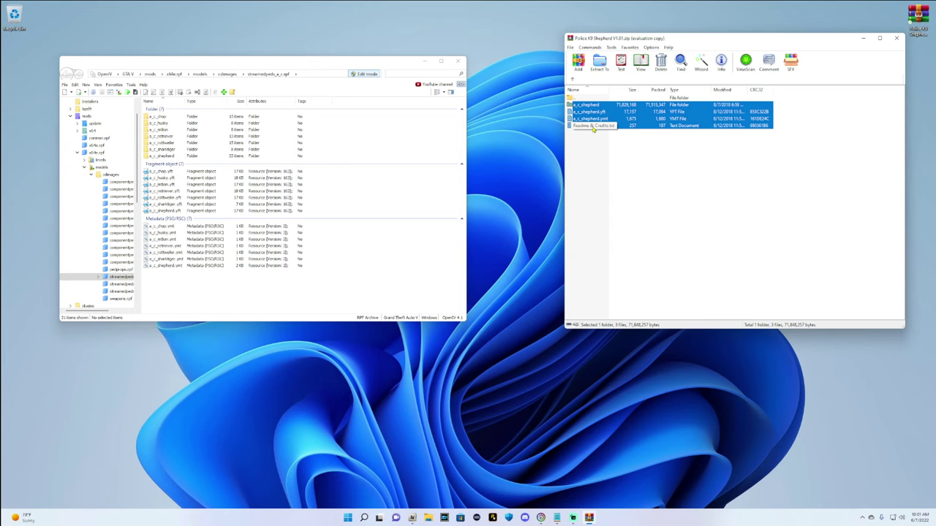
pyautogui.keyDown('ctrl'); pyautogui.click(593, 126); pyautogui.keyUp('ctrl')
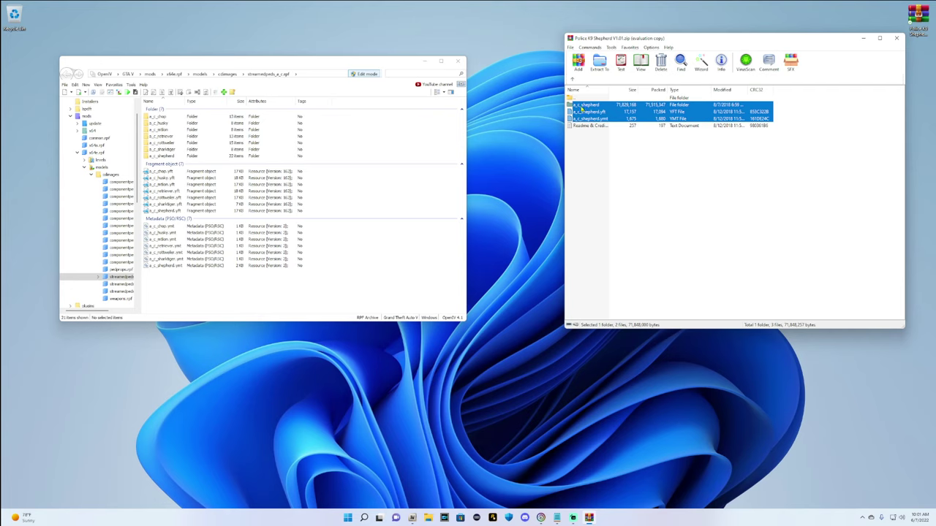
pyautogui.moveTo(582, 112); pyautogui.dragTo(412, 255)
pyautogui.click(661, 204)
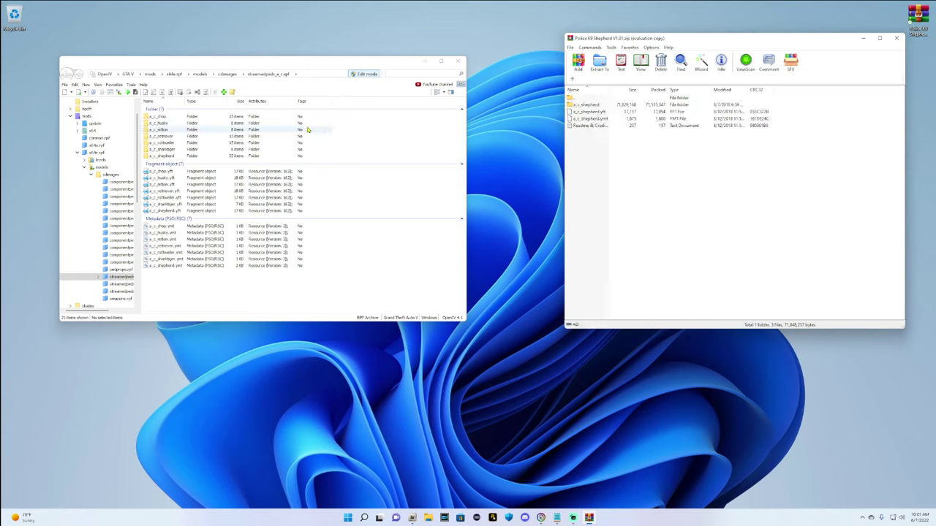
pyautogui.click(165, 157)
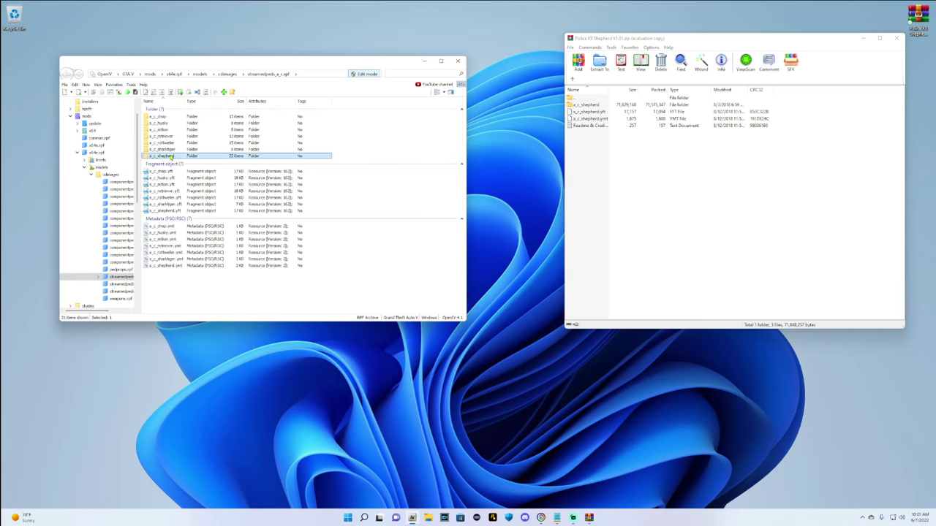
# Open the a_c_shepherd folder and load head_000_r.ydd in the 3D Model Viewer
pyautogui.doubleClick(170, 156)
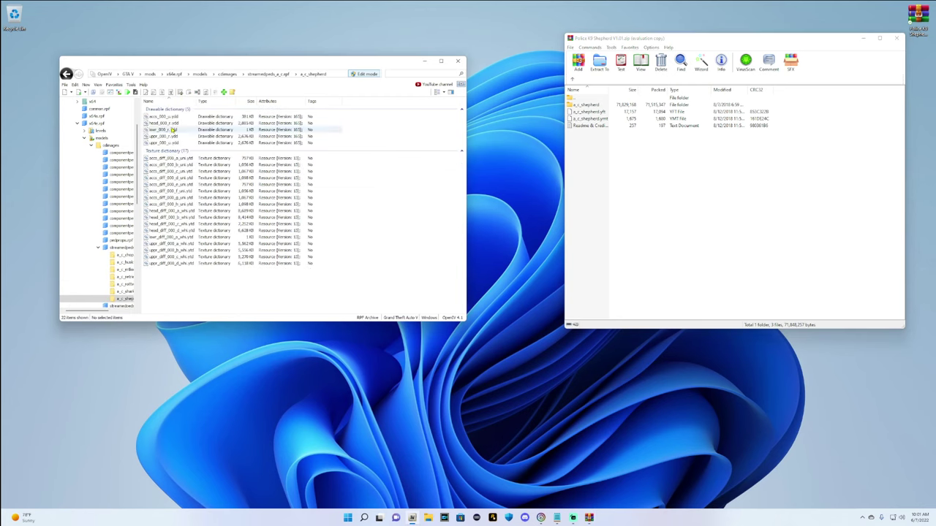
pyautogui.click(161, 123)
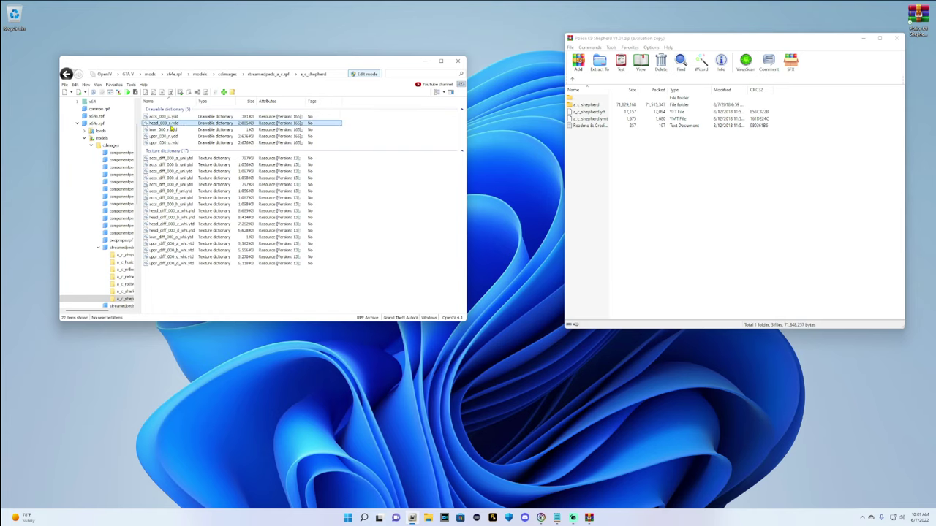
pyautogui.doubleClick(167, 123)
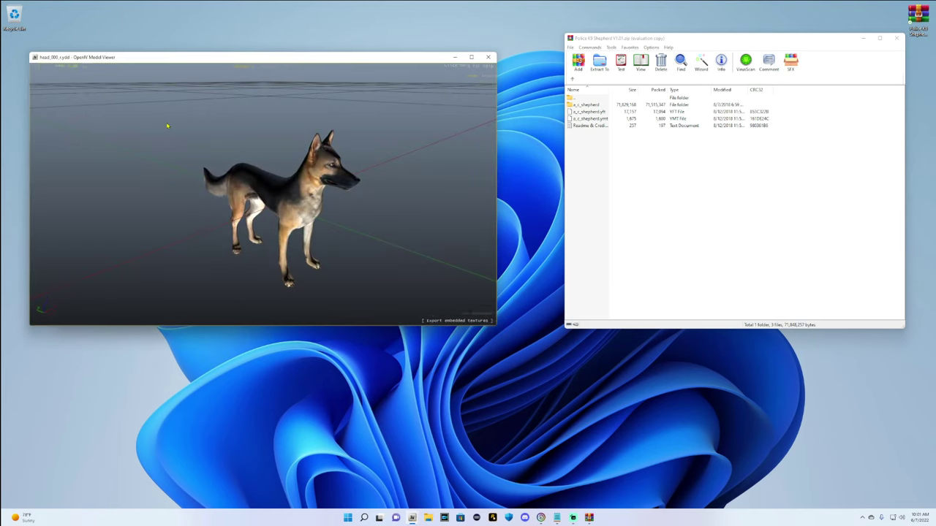
# Zoom and orbit around the shepherd model from behind and side, then close the viewer
pyautogui.scroll(5, 213, 200)
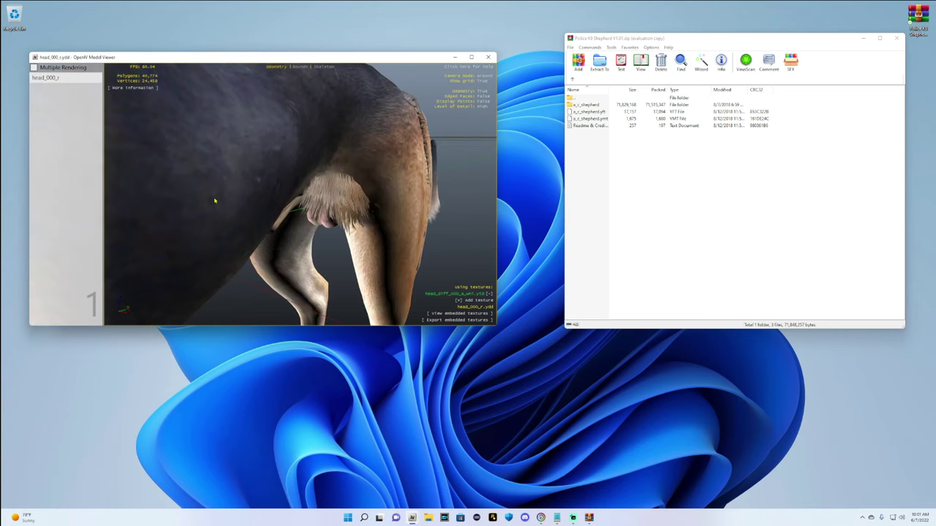
pyautogui.scroll(-5, 216, 201)
pyautogui.moveTo(208, 201); pyautogui.dragTo(278, 208)
pyautogui.scroll(8, 278, 210)
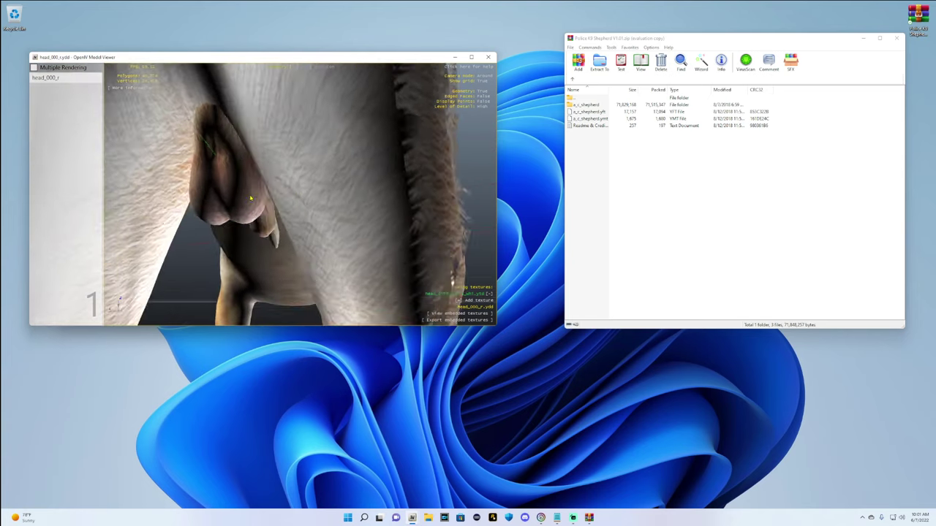
pyautogui.scroll(-8, 287, 199)
pyautogui.moveTo(287, 199); pyautogui.dragTo(392, 216)
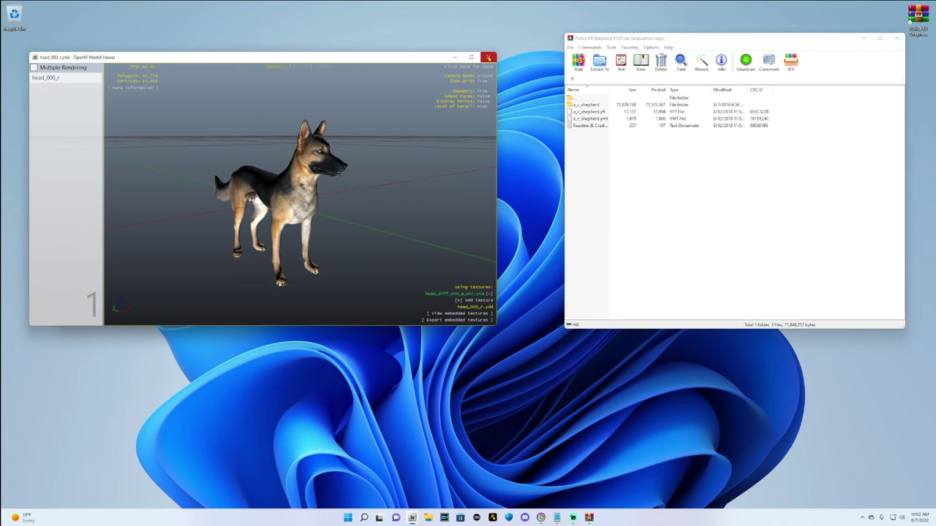
pyautogui.click(488, 57)
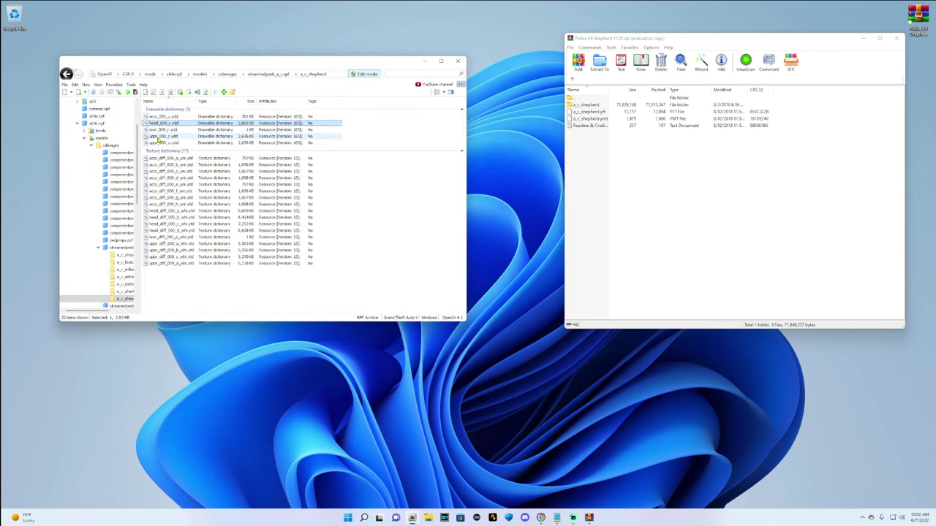
# Preview the uppr_000_r.ydd harness model in 3D, then close it
pyautogui.click(157, 137)
pyautogui.doubleClick(156, 136)
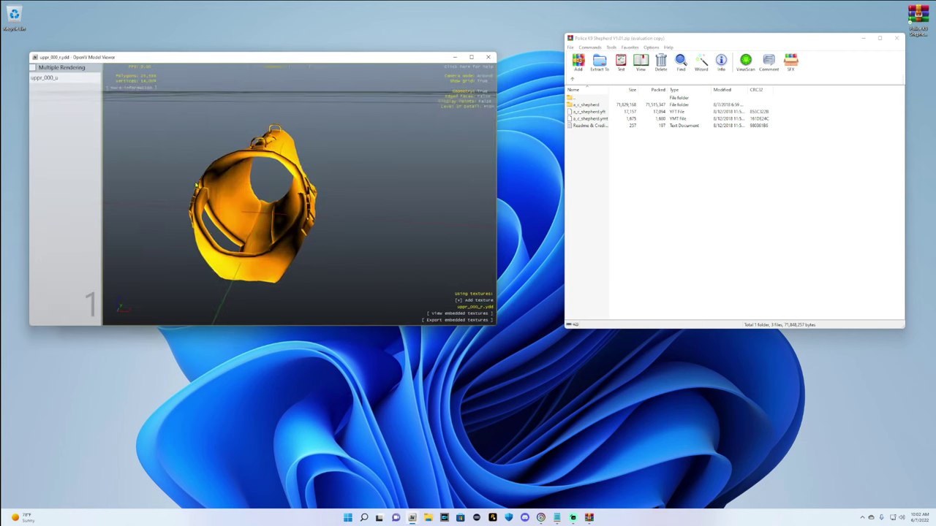
pyautogui.click(488, 57)
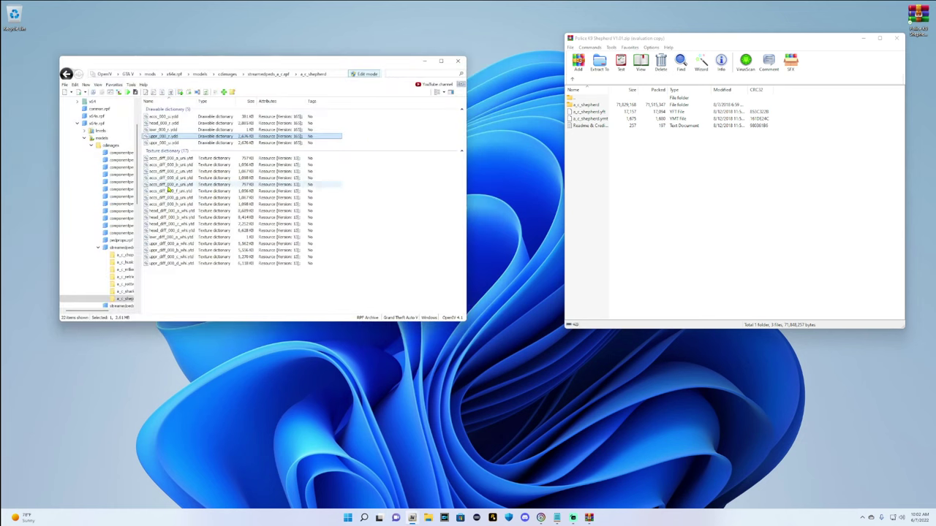
# View the accs_diff_000_a_uni texture, then close the K9 archive in WinRAR
pyautogui.click(168, 159)
pyautogui.doubleClick(168, 158)
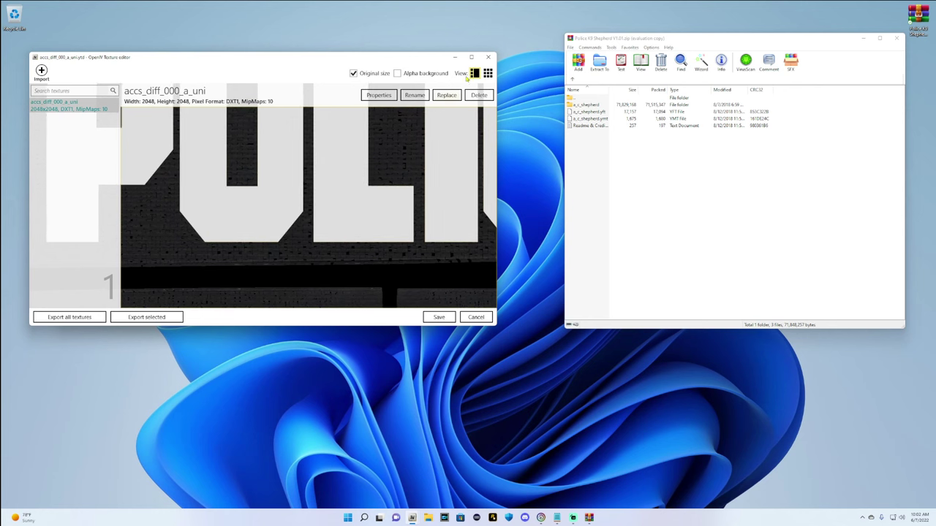
pyautogui.click(487, 57)
pyautogui.click(399, 181)
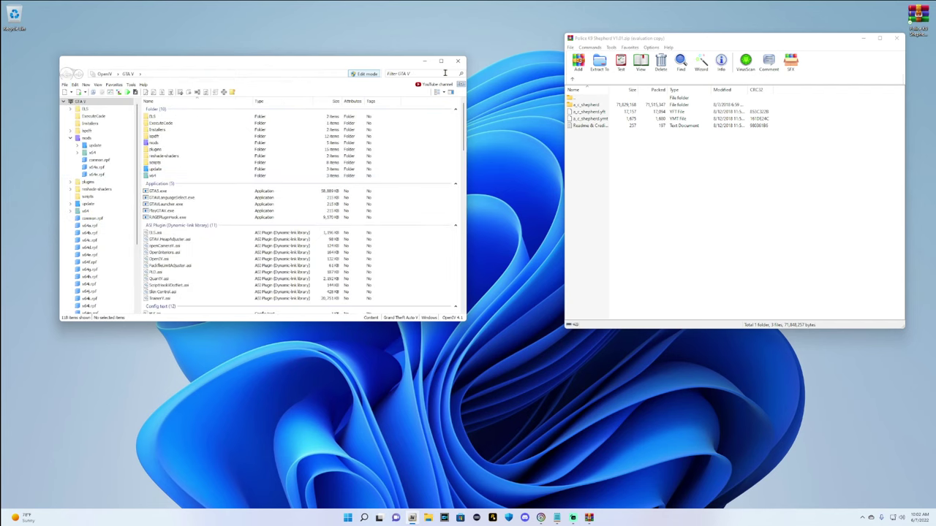
pyautogui.click(901, 40)
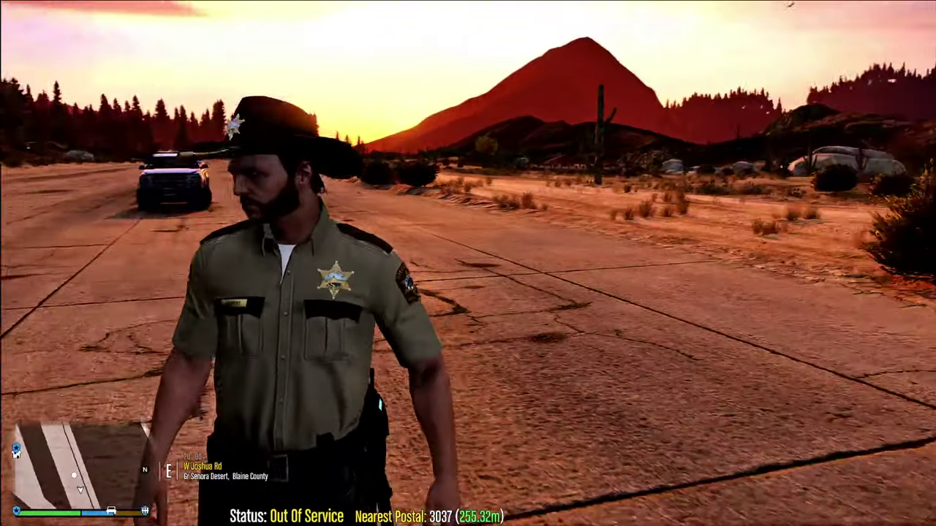
# Walk the sheriff along the desert road toward the parked police SUV
pyautogui.press('w')
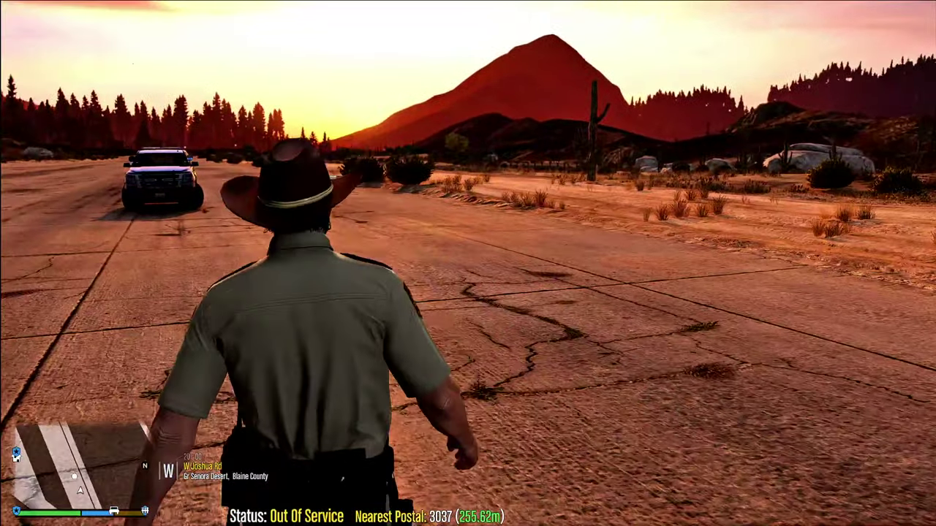
pyautogui.press('w')
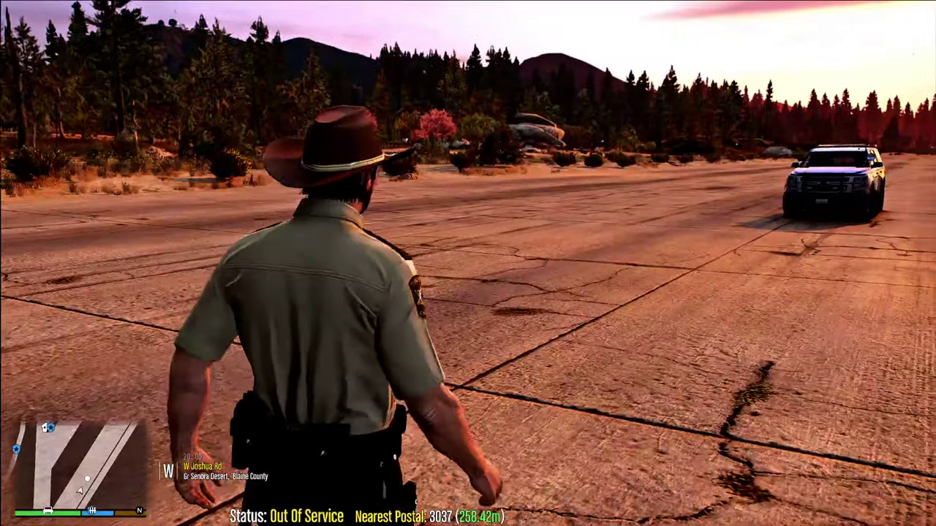
pyautogui.press('w')
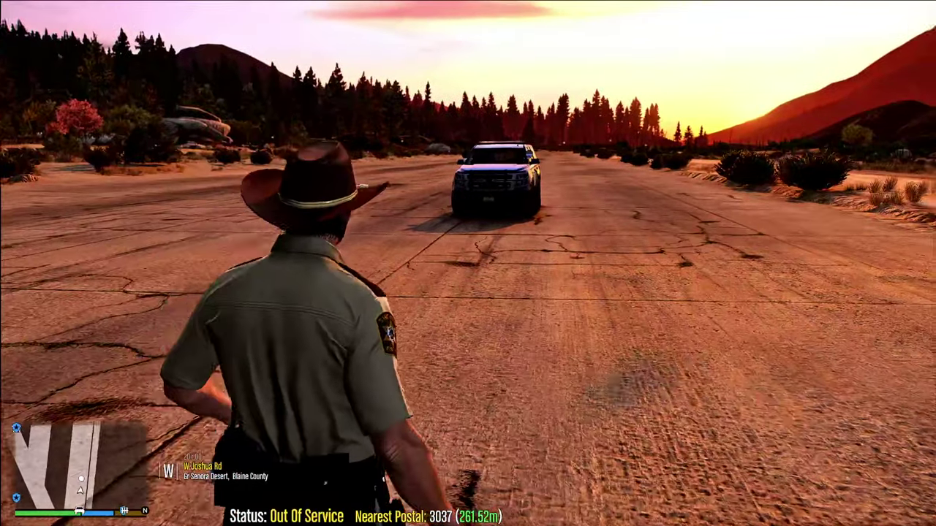
pyautogui.press('w')
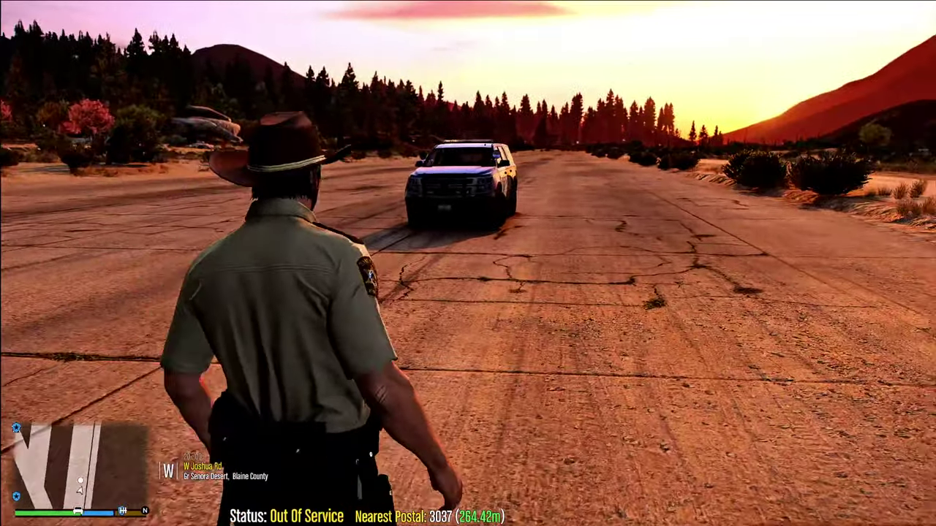
pyautogui.press('w')
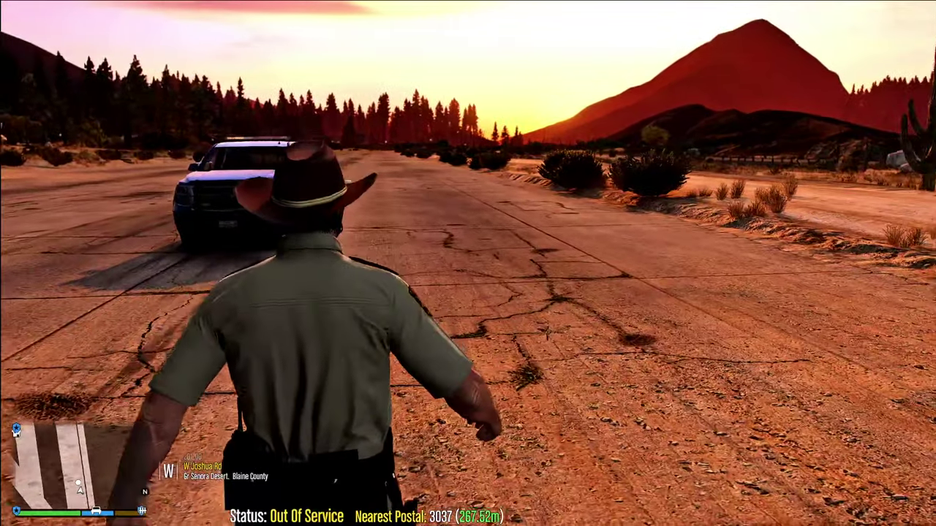
pyautogui.press('w')
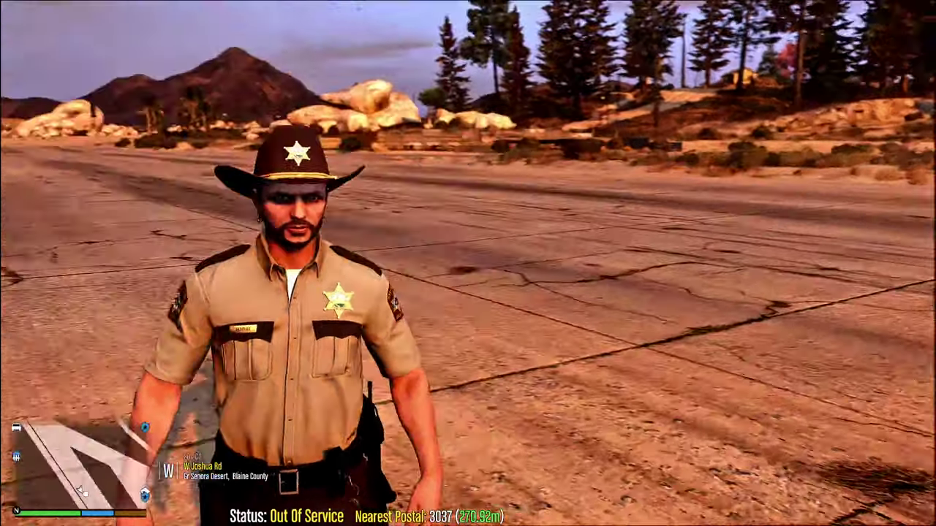
# Move the sheriff around the SUV and bring up the Ultimate Backup menu with End
pyautogui.press('a')
pyautogui.press('w')
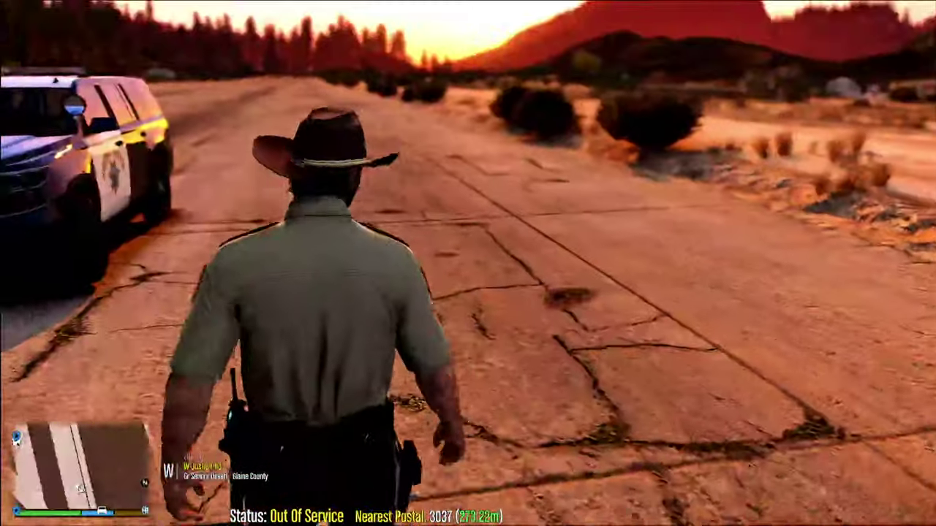
pyautogui.press('s')
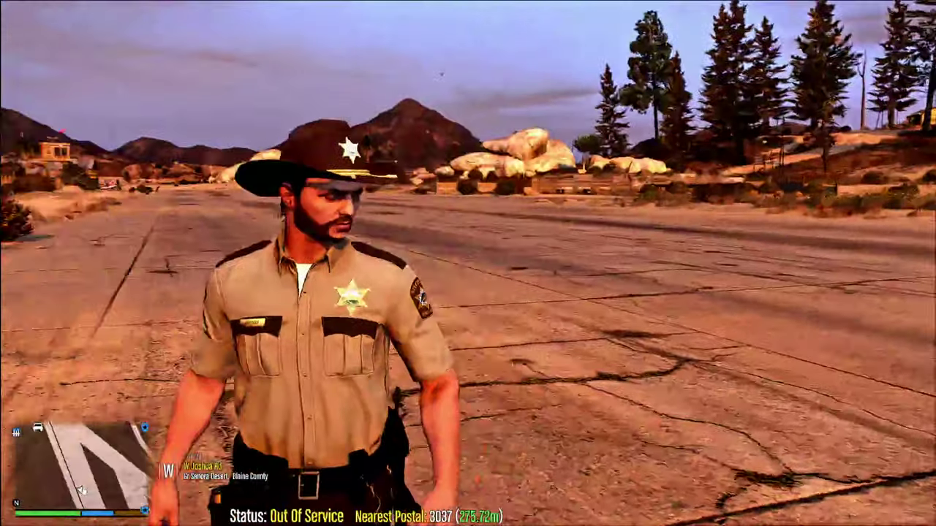
pyautogui.press('s')
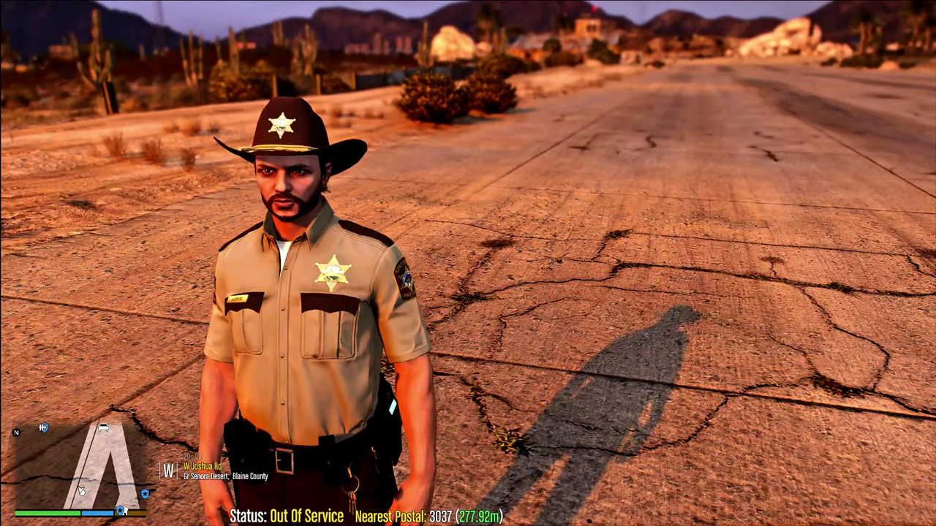
pyautogui.press('End')
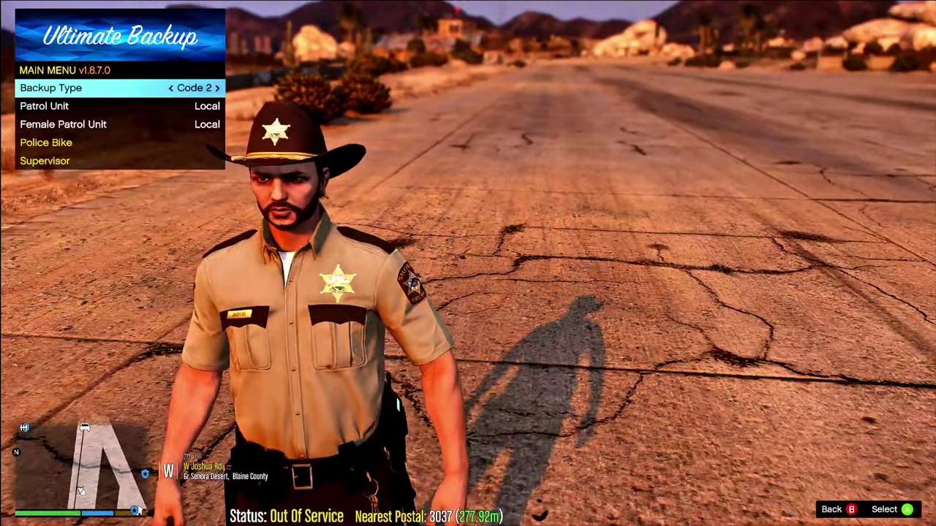
# Switch Backup Type from Code 2 to K9 Partner and spawn the Shepherd K9 partner
pyautogui.press('Down')
pyautogui.press('Up')
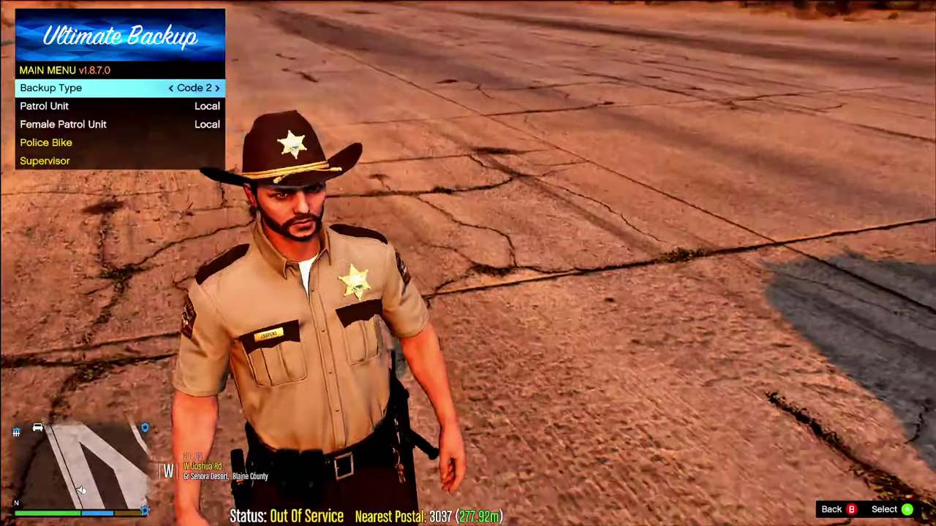
pyautogui.press('Down')
pyautogui.press('Up')
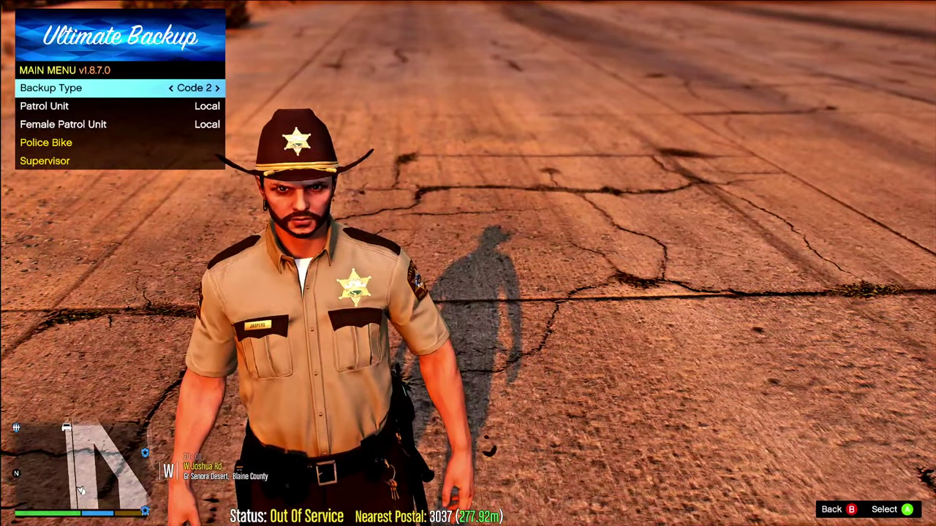
pyautogui.press('Right')
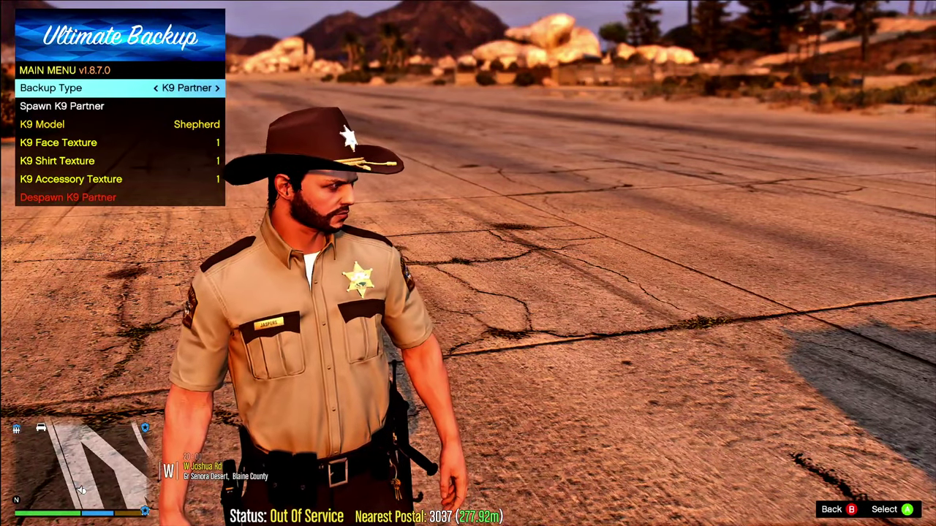
pyautogui.press('Down')
pyautogui.press('Return')
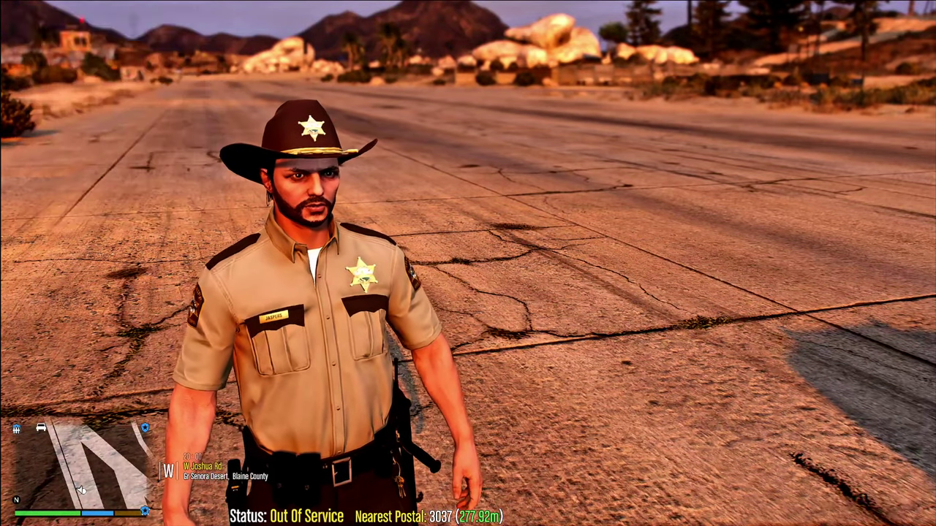